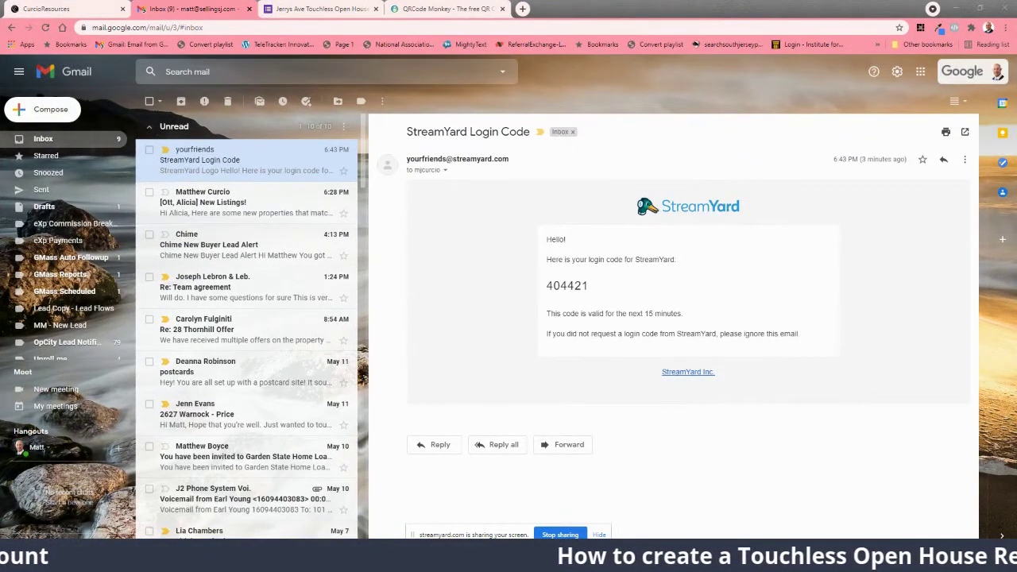
Step: From Gmail's Google apps grid, launch Google Forms in a new tab
{"action": "left_click", "coordinate": [928, 73]}
{"action": "scroll", "coordinate": [926, 194], "scroll_direction": "down", "scroll_amount": 1}
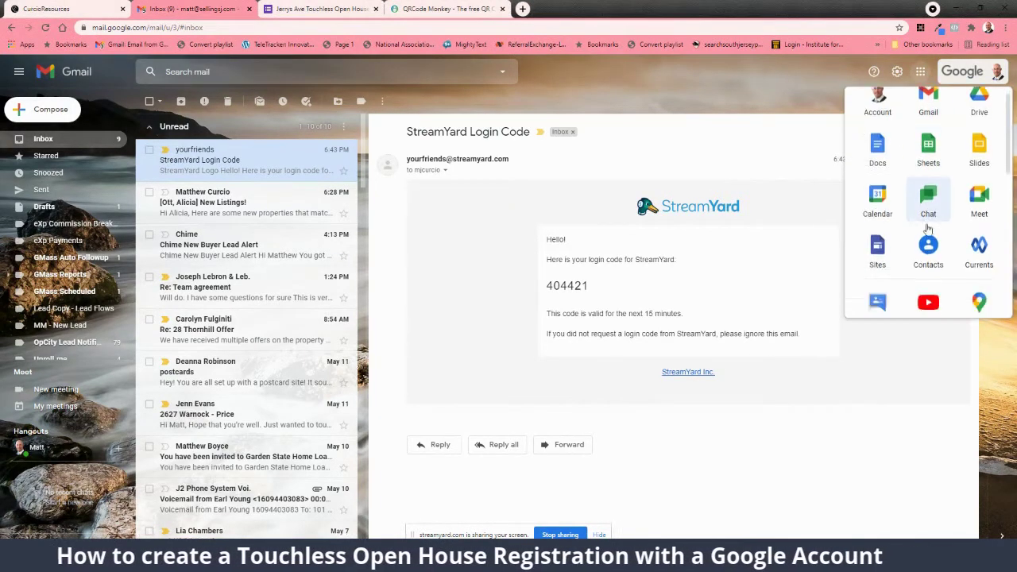
{"action": "scroll", "coordinate": [928, 229], "scroll_direction": "down", "scroll_amount": 2}
{"action": "scroll", "coordinate": [929, 229], "scroll_direction": "down", "scroll_amount": 2}
{"action": "scroll", "coordinate": [928, 239], "scroll_direction": "up", "scroll_amount": 1}
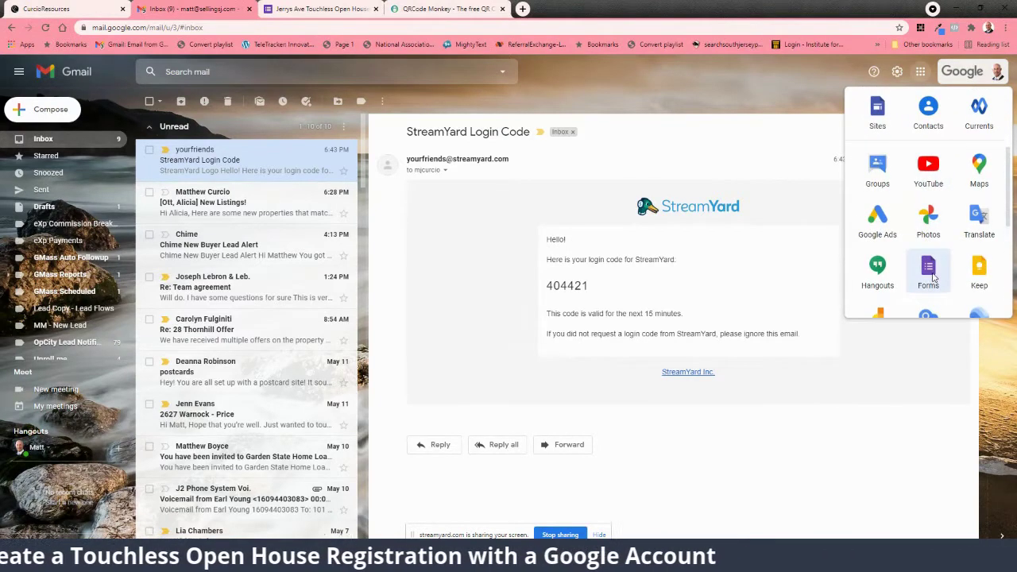
{"action": "left_click", "coordinate": [934, 278]}
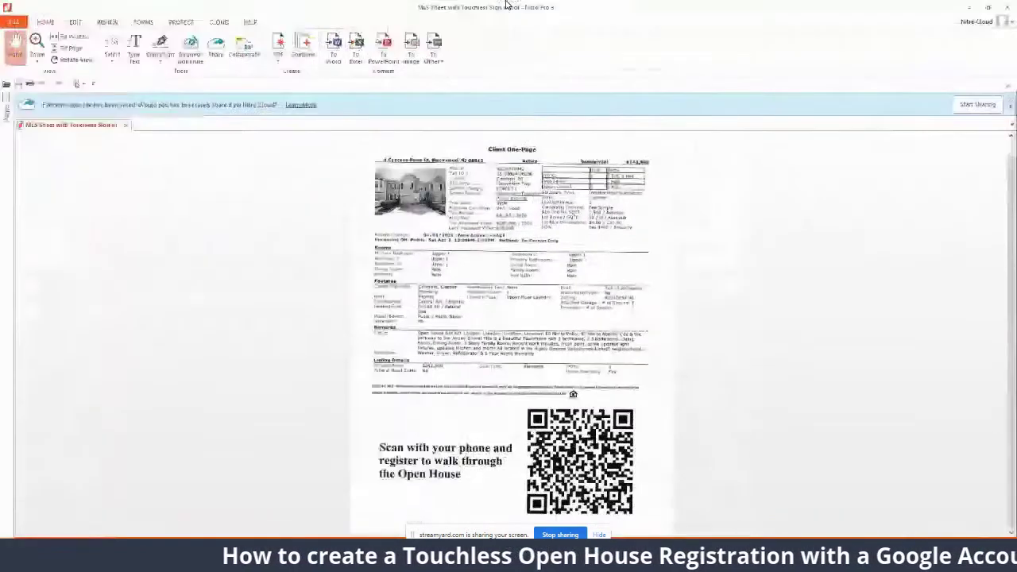
Step: Scroll the MLS listing sheet PDF to its QR code, then restore the Nitro window to reveal Forms
{"action": "scroll", "coordinate": [500, 265], "scroll_direction": "up", "scroll_amount": 1, "text": "ctrl"}
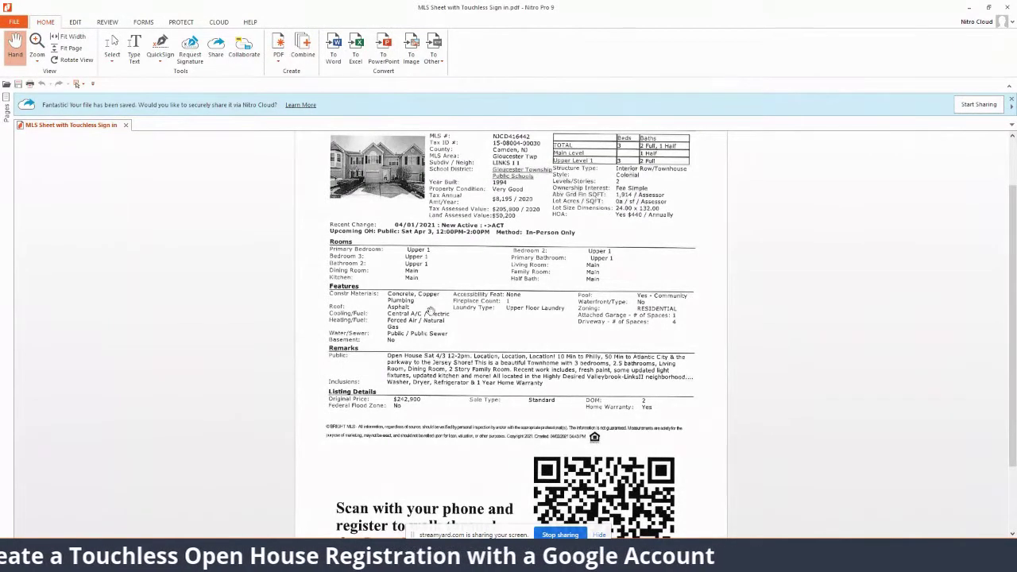
{"action": "scroll", "coordinate": [469, 308], "scroll_direction": "up", "scroll_amount": 2}
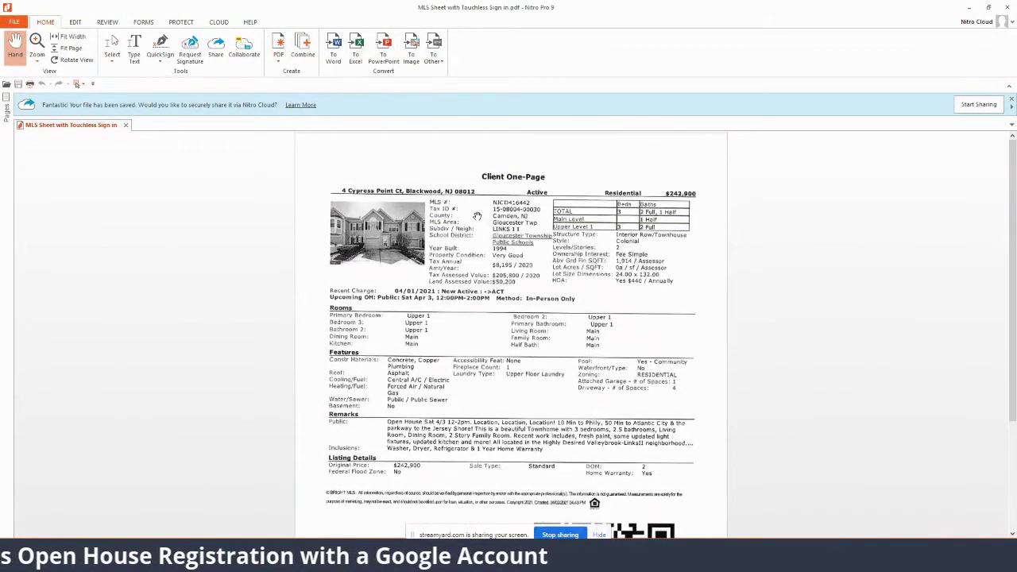
{"action": "scroll", "coordinate": [477, 217], "scroll_direction": "down", "scroll_amount": 1}
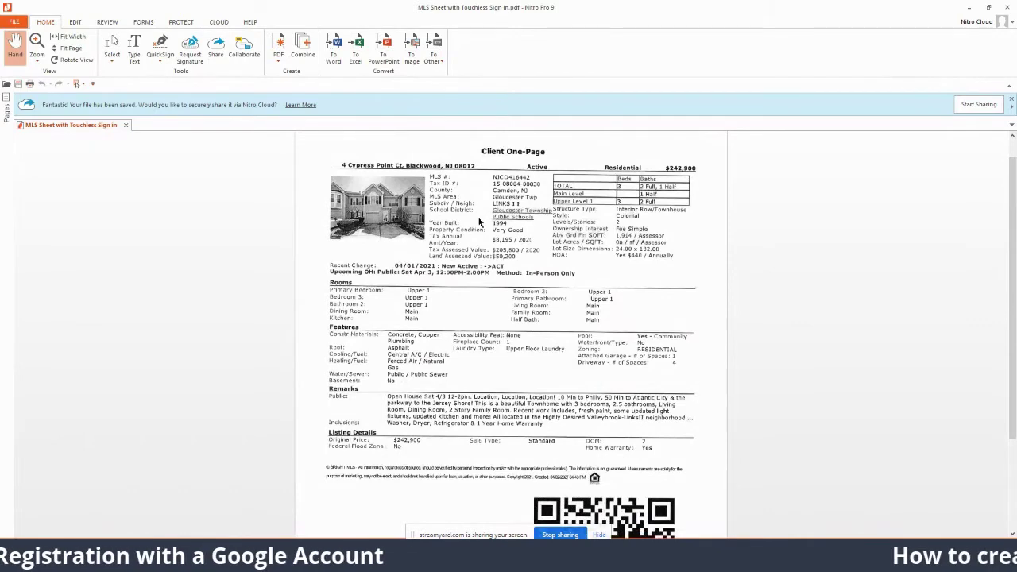
{"action": "scroll", "coordinate": [480, 222], "scroll_direction": "down", "scroll_amount": 4}
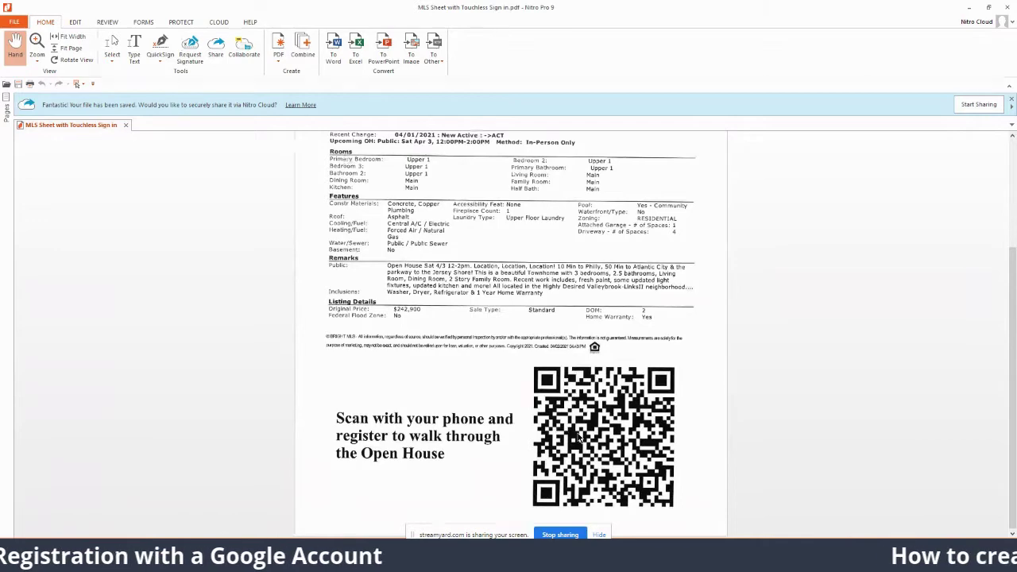
{"action": "scroll", "coordinate": [609, 390], "scroll_direction": "up", "scroll_amount": 1}
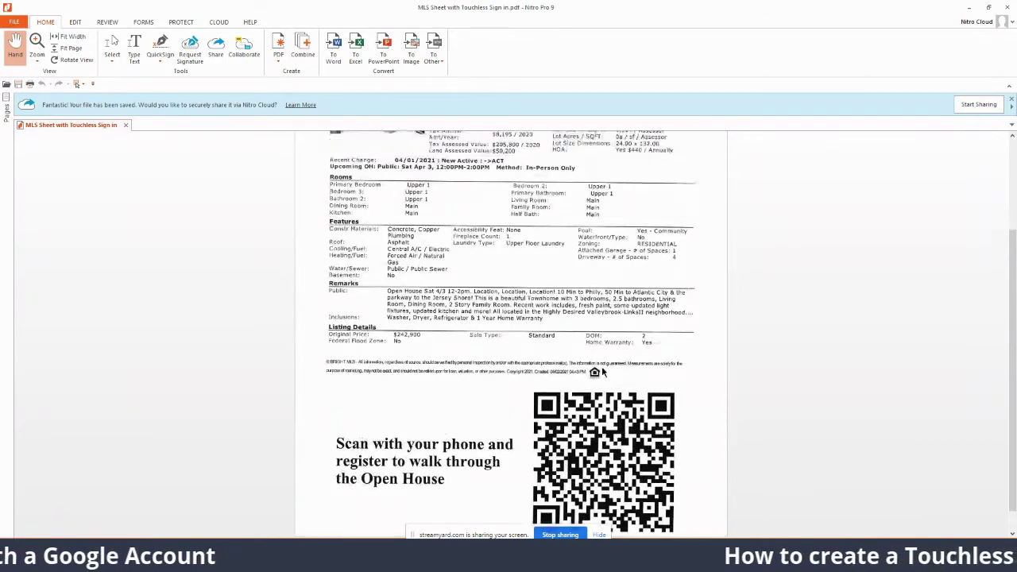
{"action": "scroll", "coordinate": [602, 366], "scroll_direction": "down", "scroll_amount": 1}
{"action": "scroll", "coordinate": [570, 382], "scroll_direction": "up", "scroll_amount": 3}
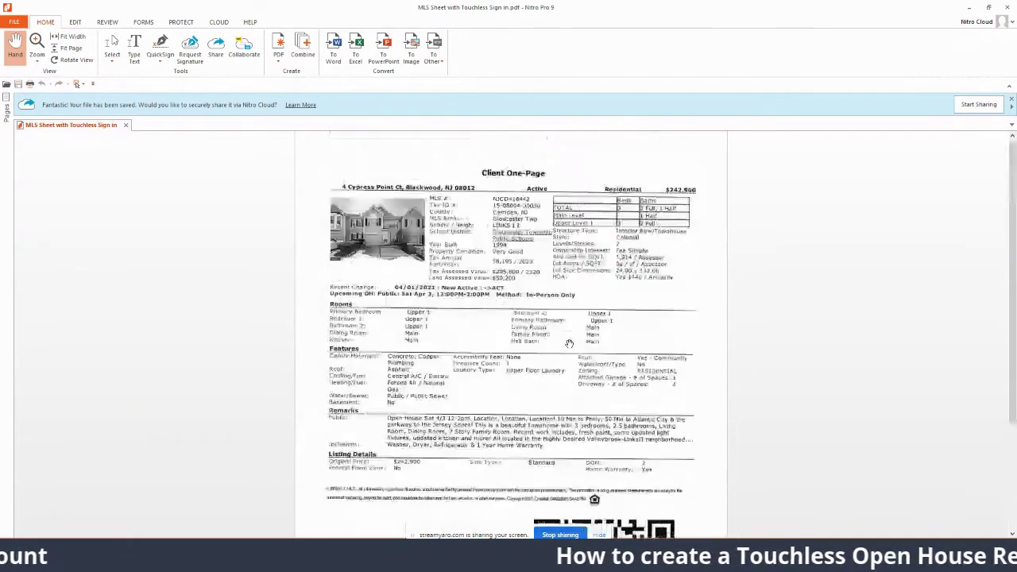
{"action": "scroll", "coordinate": [563, 391], "scroll_direction": "down", "scroll_amount": 2}
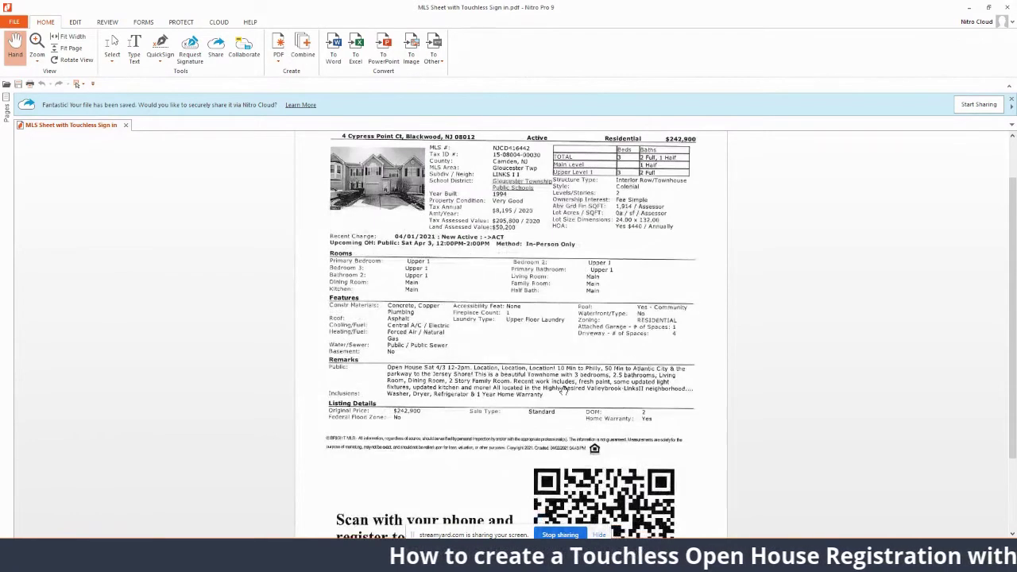
{"action": "scroll", "coordinate": [564, 391], "scroll_direction": "down", "scroll_amount": 1}
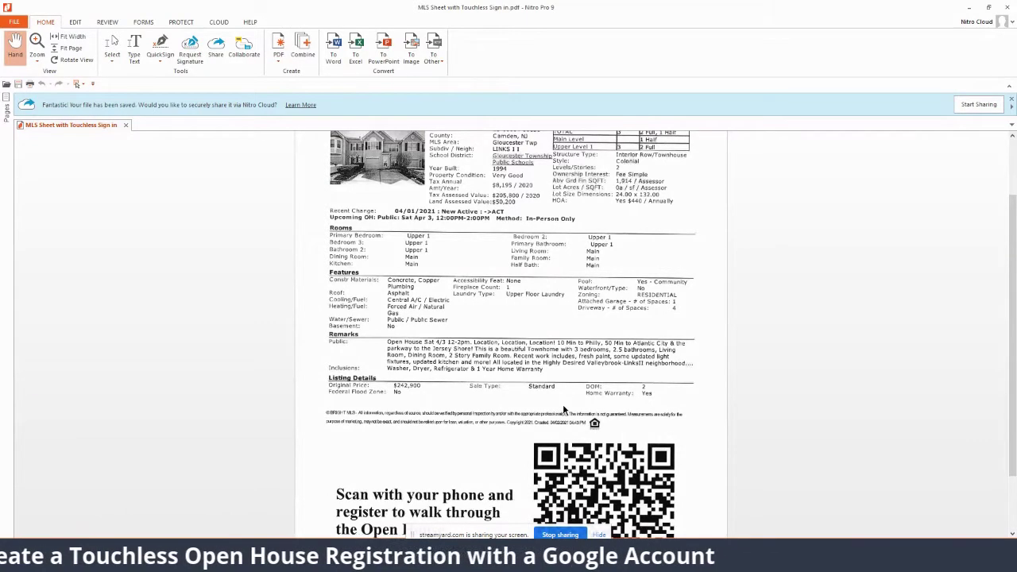
{"action": "scroll", "coordinate": [563, 410], "scroll_direction": "down", "scroll_amount": 1}
{"action": "scroll", "coordinate": [563, 410], "scroll_direction": "down", "scroll_amount": 1}
{"action": "scroll", "coordinate": [501, 375], "scroll_direction": "up", "scroll_amount": 3}
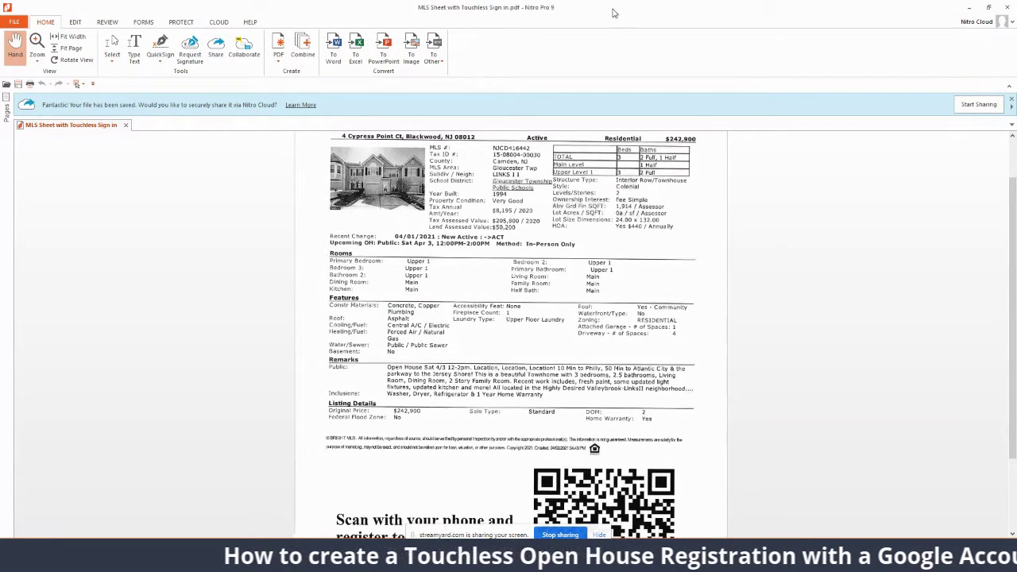
{"action": "double_click", "coordinate": [609, 10]}
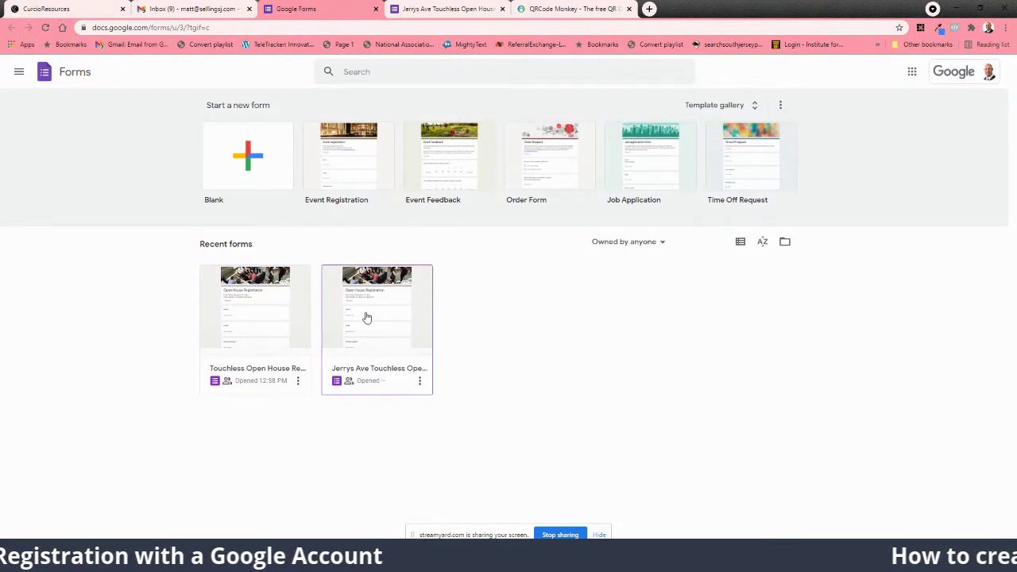
Step: Open the Touchless Open House Registration form and view its Name, Email and Phone questions
{"action": "left_click", "coordinate": [268, 334]}
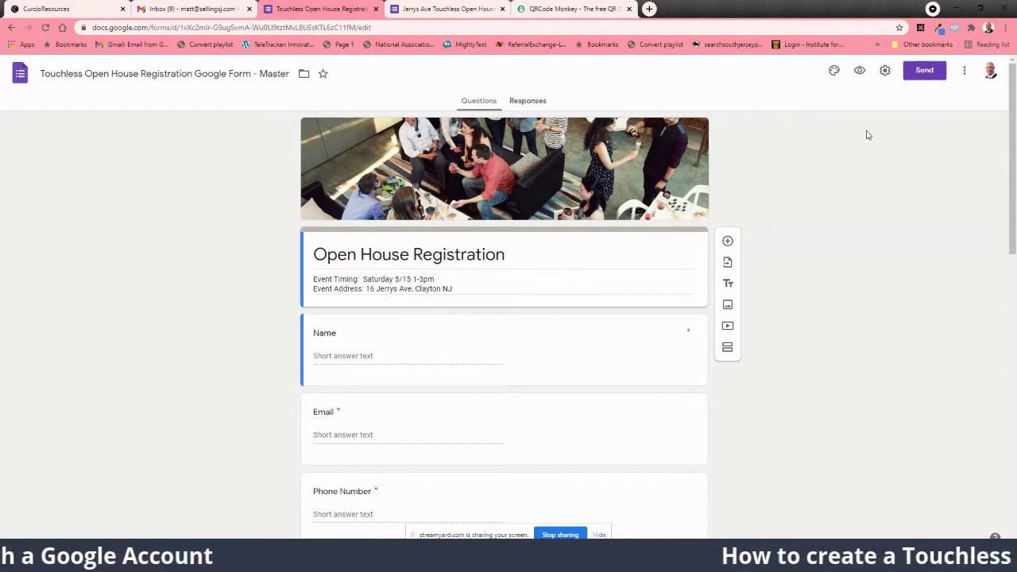
{"action": "scroll", "coordinate": [624, 163], "scroll_direction": "down", "scroll_amount": 2}
{"action": "scroll", "coordinate": [624, 173], "scroll_direction": "up", "scroll_amount": 1}
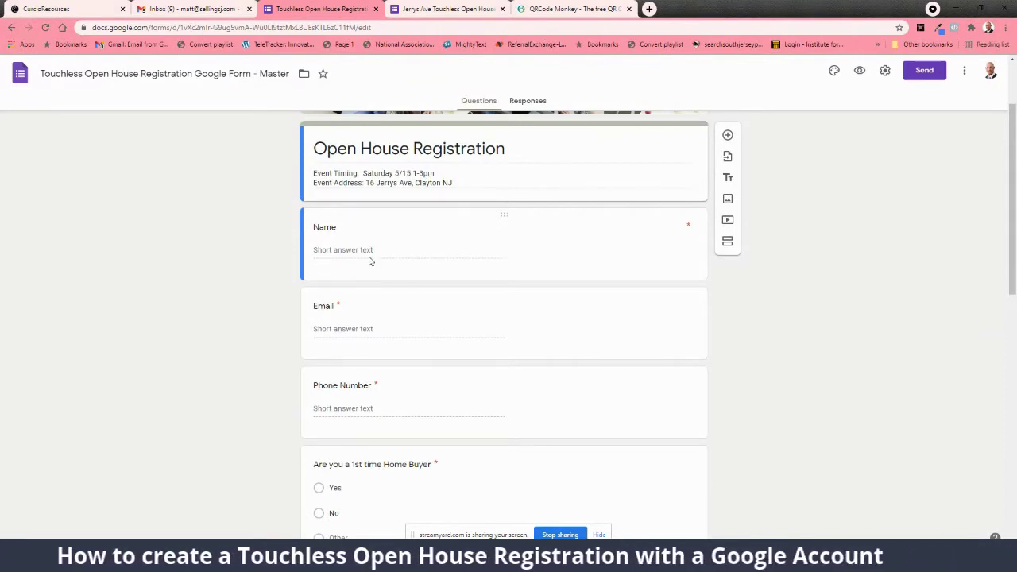
{"action": "scroll", "coordinate": [364, 350], "scroll_direction": "down", "scroll_amount": 1}
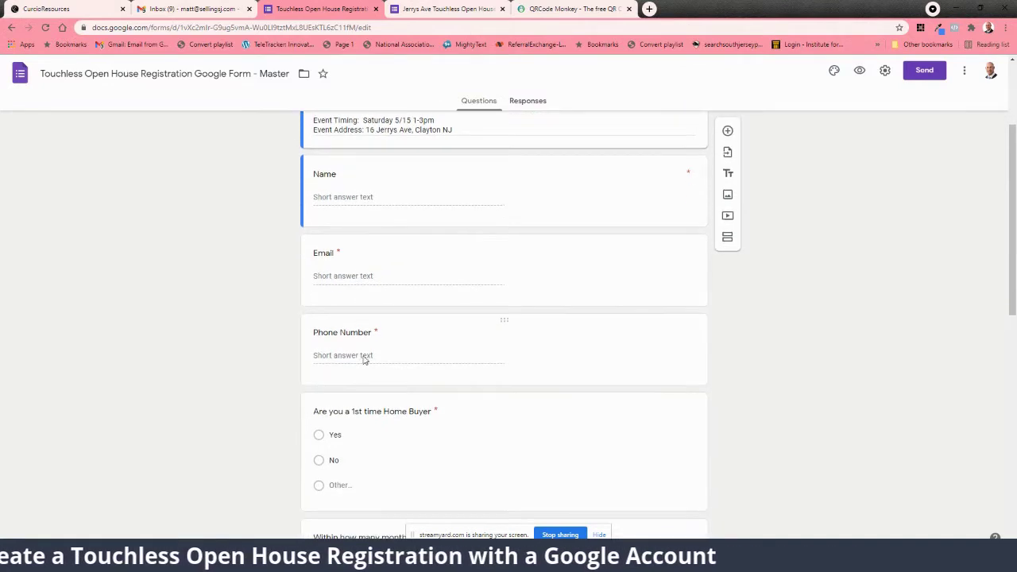
{"action": "scroll", "coordinate": [364, 354], "scroll_direction": "down", "scroll_amount": 3}
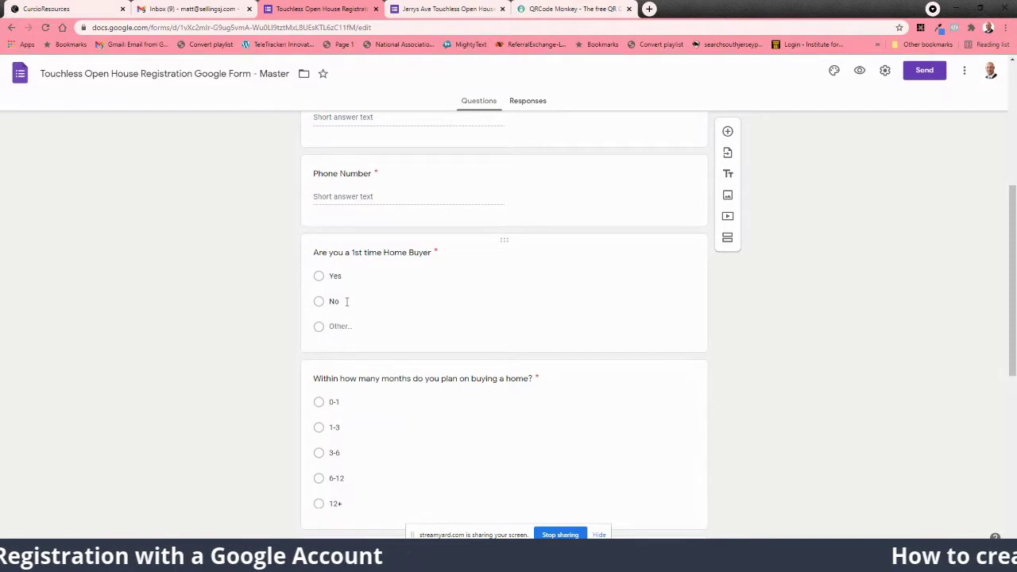
{"action": "scroll", "coordinate": [346, 301], "scroll_direction": "down", "scroll_amount": 2}
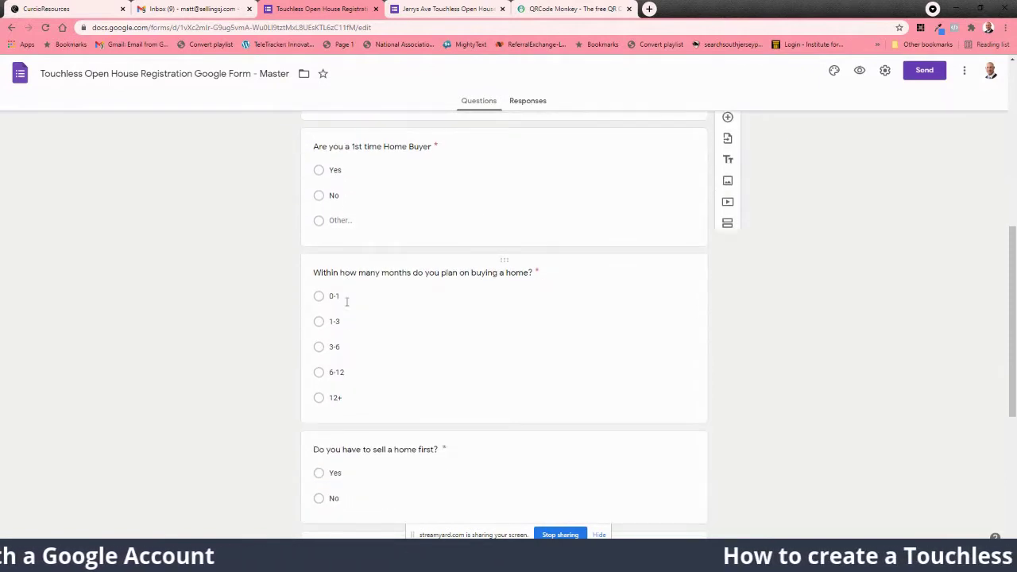
Step: Scroll through the remaining questions down to the COVID certification
{"action": "scroll", "coordinate": [347, 298], "scroll_direction": "down", "scroll_amount": 2}
{"action": "scroll", "coordinate": [348, 298], "scroll_direction": "down", "scroll_amount": 1}
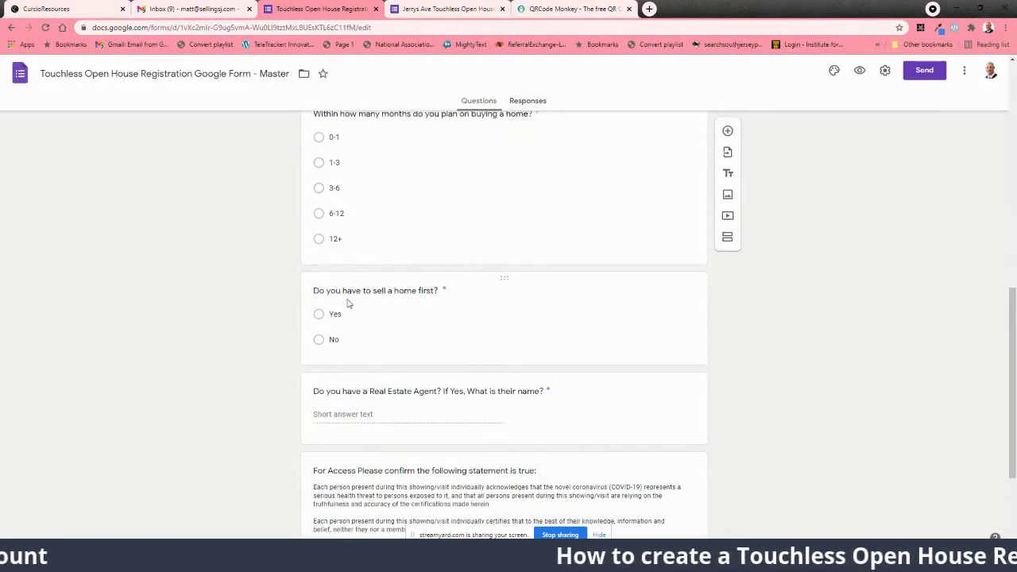
{"action": "scroll", "coordinate": [357, 357], "scroll_direction": "down", "scroll_amount": 2}
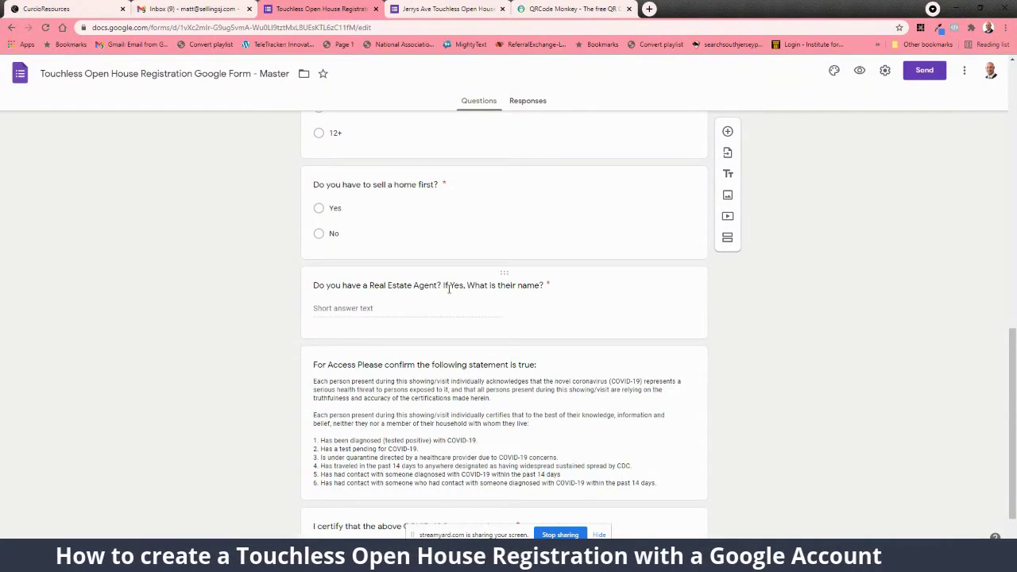
{"action": "scroll", "coordinate": [447, 289], "scroll_direction": "down", "scroll_amount": 1}
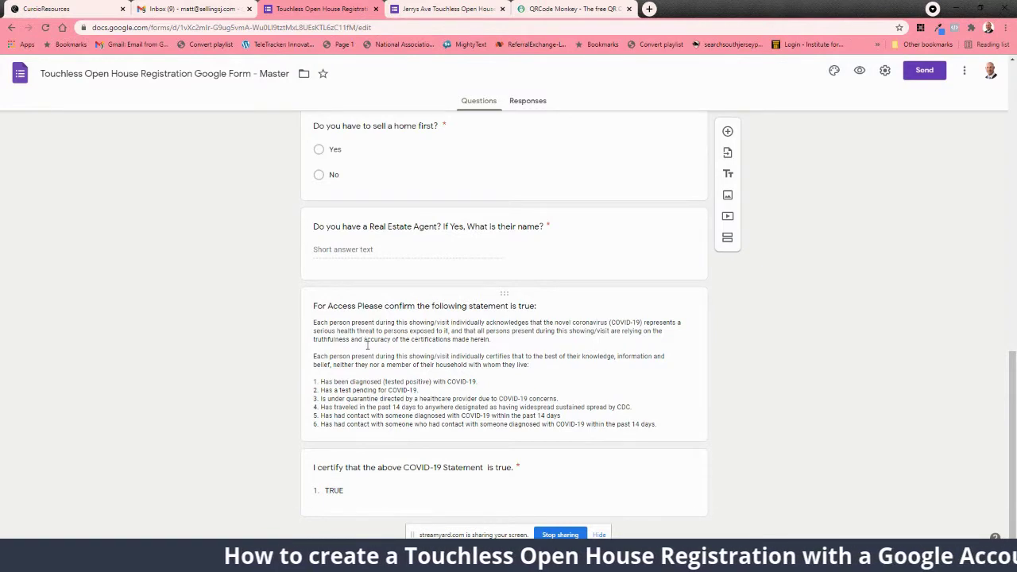
{"action": "scroll", "coordinate": [367, 345], "scroll_direction": "up", "scroll_amount": 3}
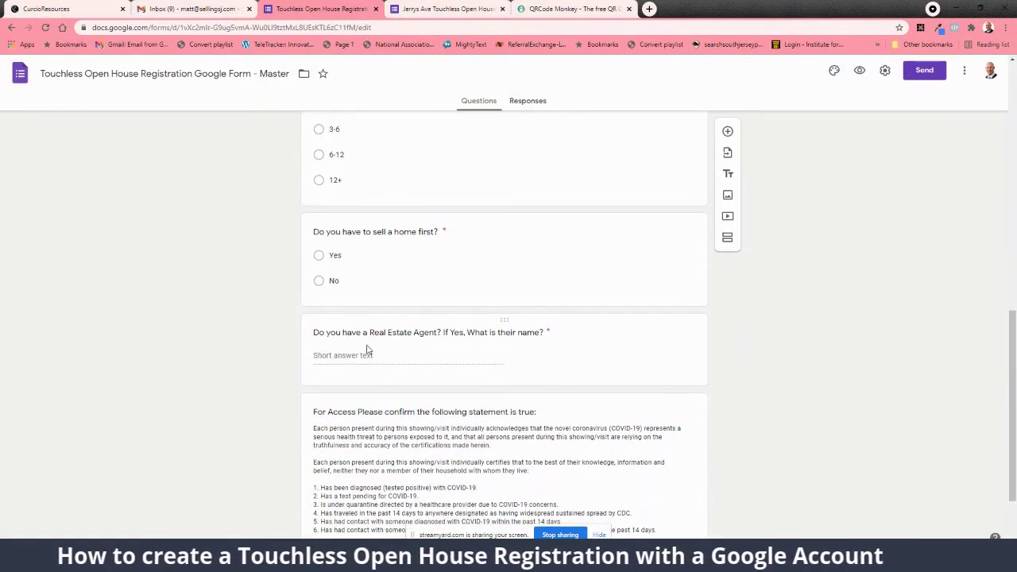
{"action": "scroll", "coordinate": [367, 349], "scroll_direction": "down", "scroll_amount": 3}
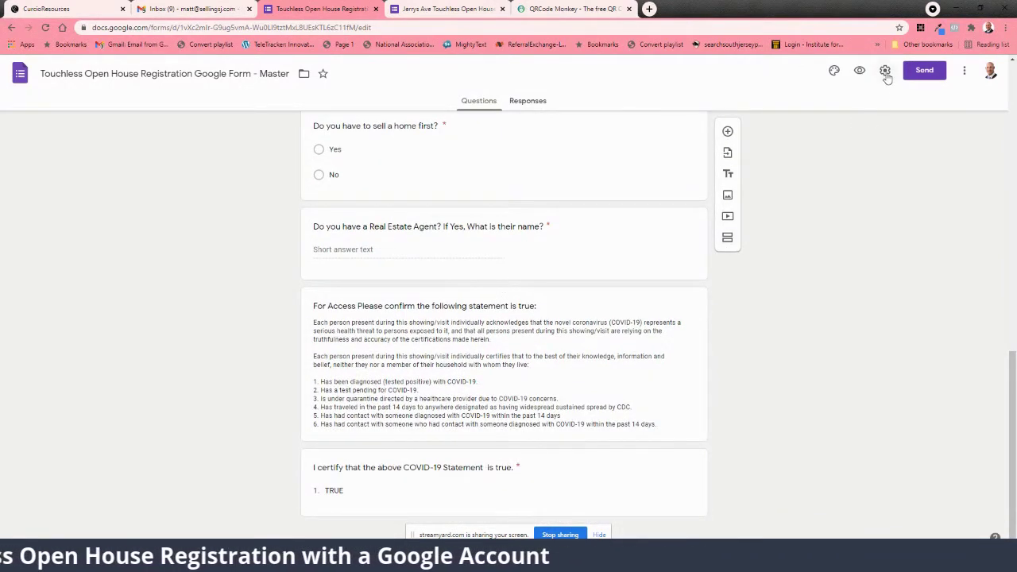
{"action": "scroll", "coordinate": [831, 329], "scroll_direction": "up", "scroll_amount": 10}
{"action": "scroll", "coordinate": [831, 329], "scroll_direction": "up", "scroll_amount": 5}
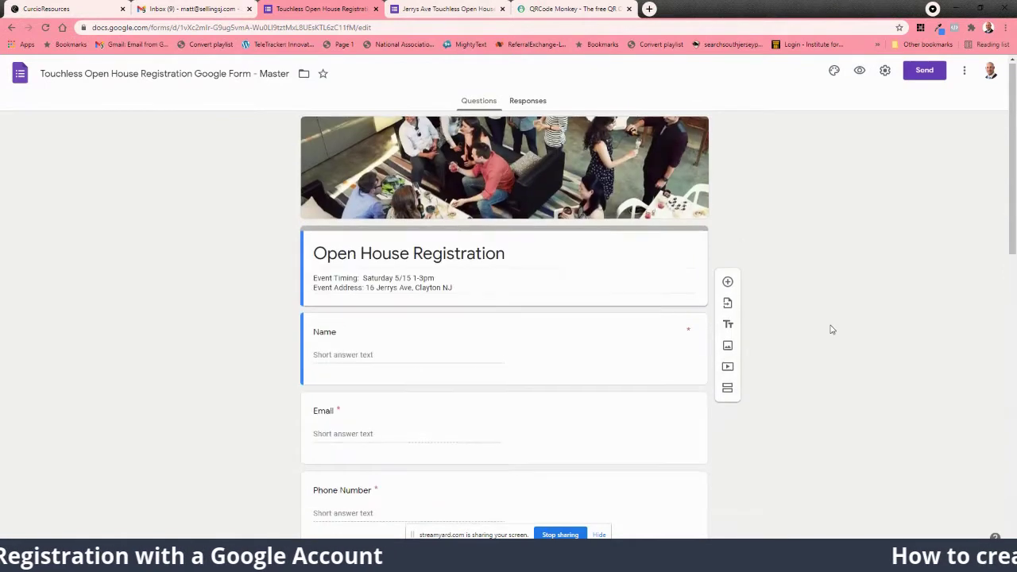
Step: Review the General and Presentation settings without saving, then show the Responses page with 0 responses
{"action": "left_click", "coordinate": [886, 71]}
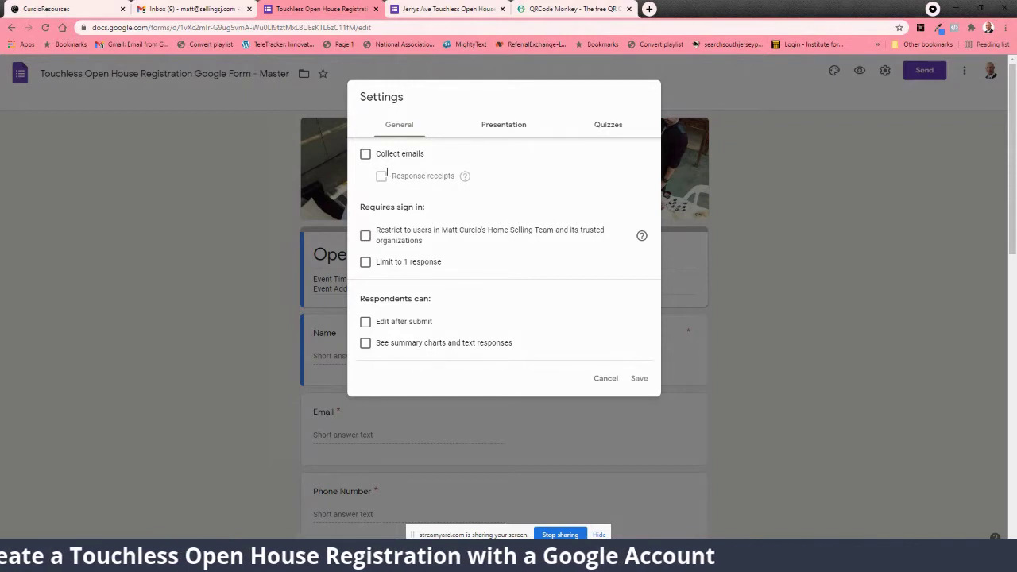
{"action": "left_click", "coordinate": [518, 127]}
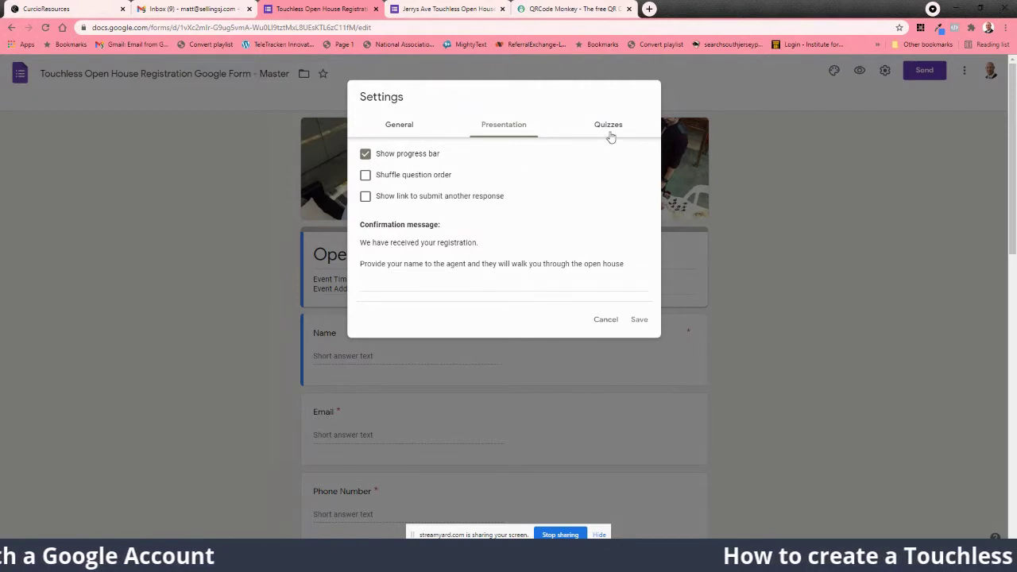
{"action": "left_click", "coordinate": [606, 326]}
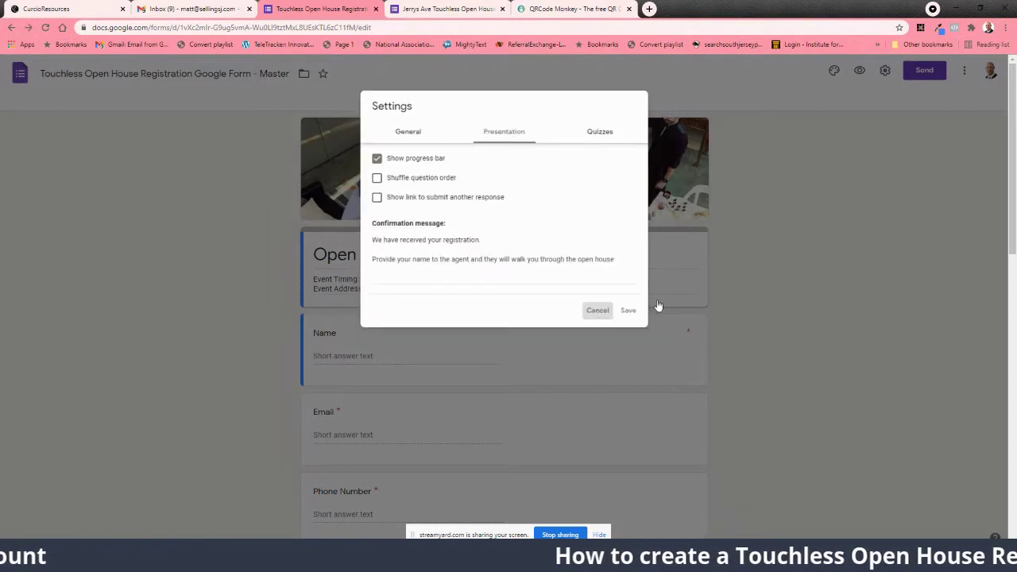
{"action": "left_click", "coordinate": [529, 104]}
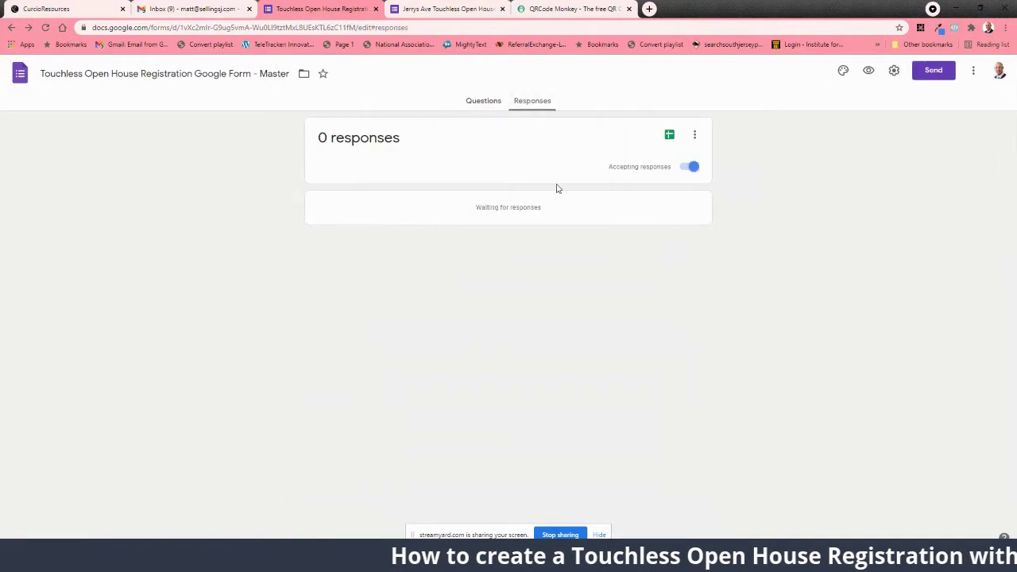
Step: Create a new linked responses spreadsheet, then return to the form's Questions view
{"action": "left_click", "coordinate": [672, 142]}
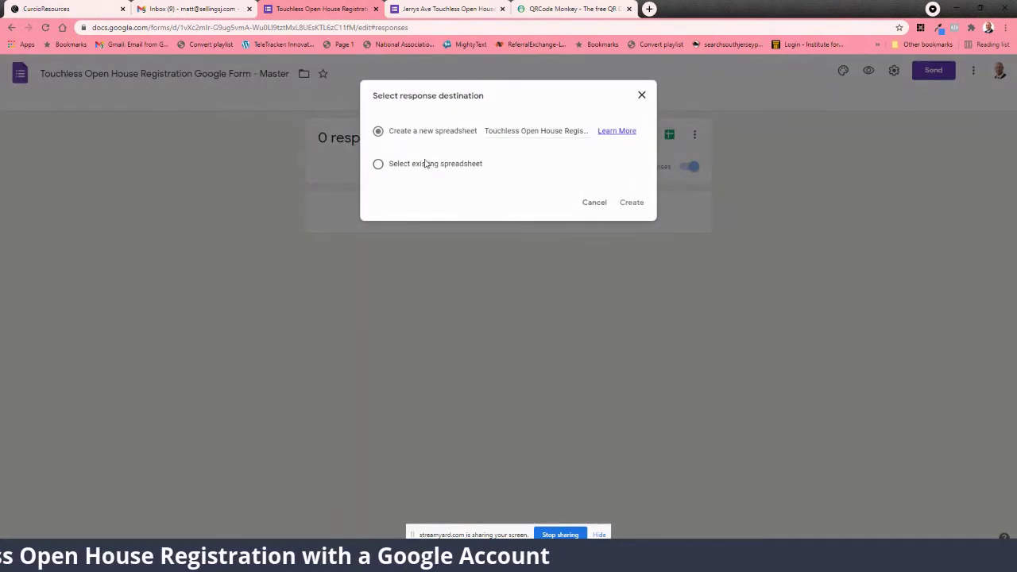
{"action": "left_click", "coordinate": [631, 204]}
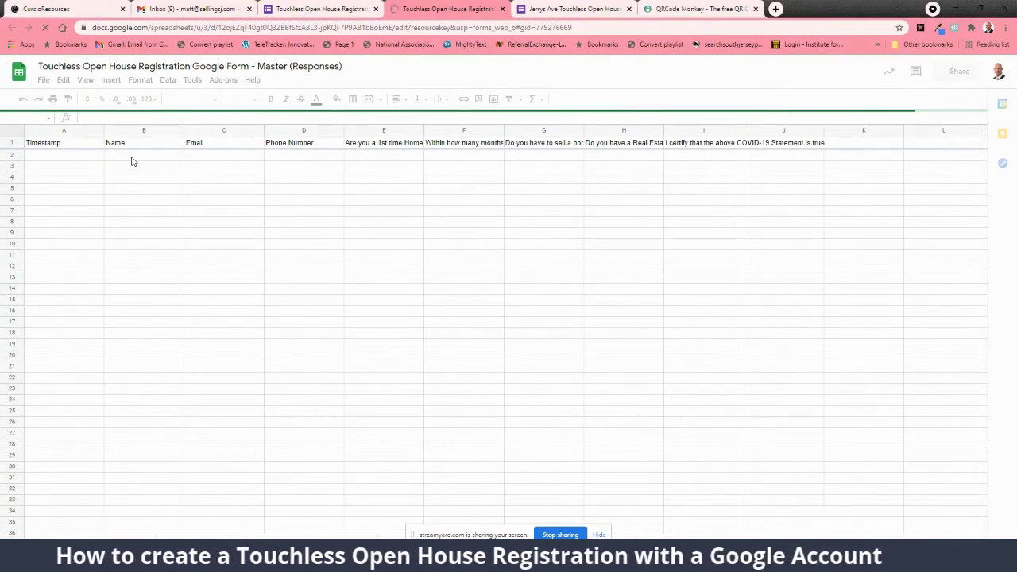
{"action": "left_click", "coordinate": [318, 8]}
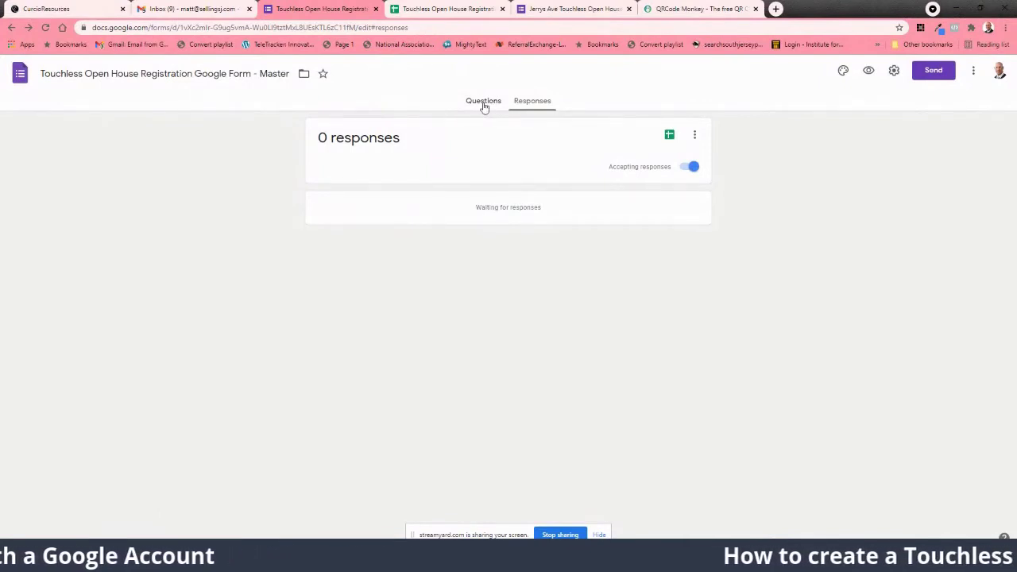
{"action": "left_click", "coordinate": [483, 102]}
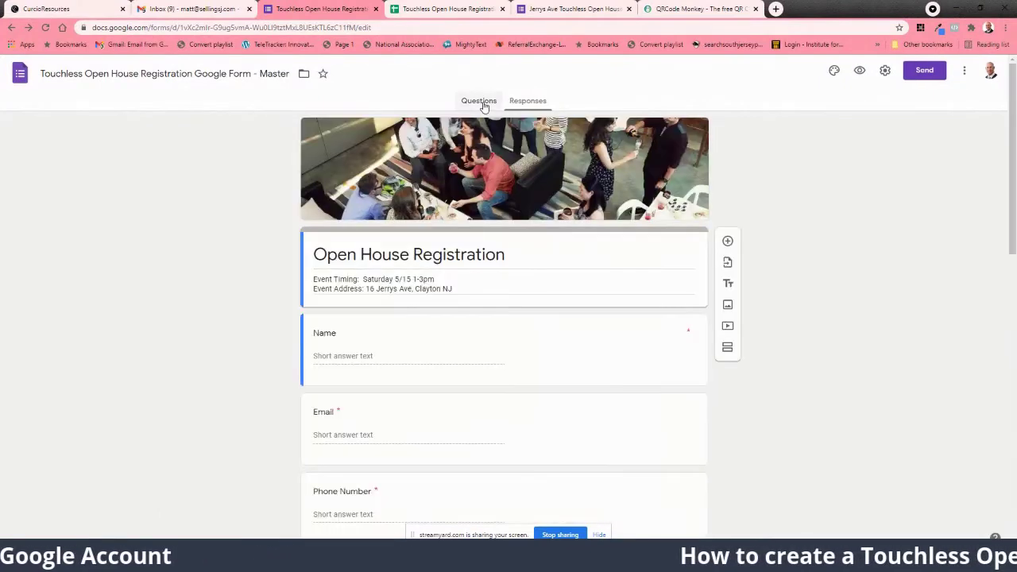
Step: Copy the form's shortened forms.gle link from the Send dialog and open a blank tab
{"action": "left_click", "coordinate": [926, 71]}
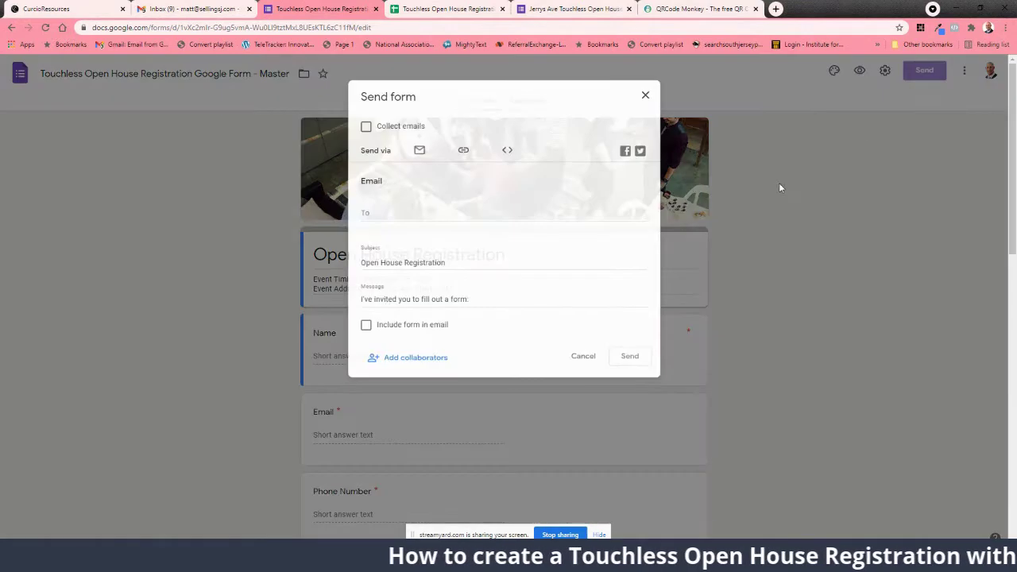
{"action": "left_click", "coordinate": [462, 153]}
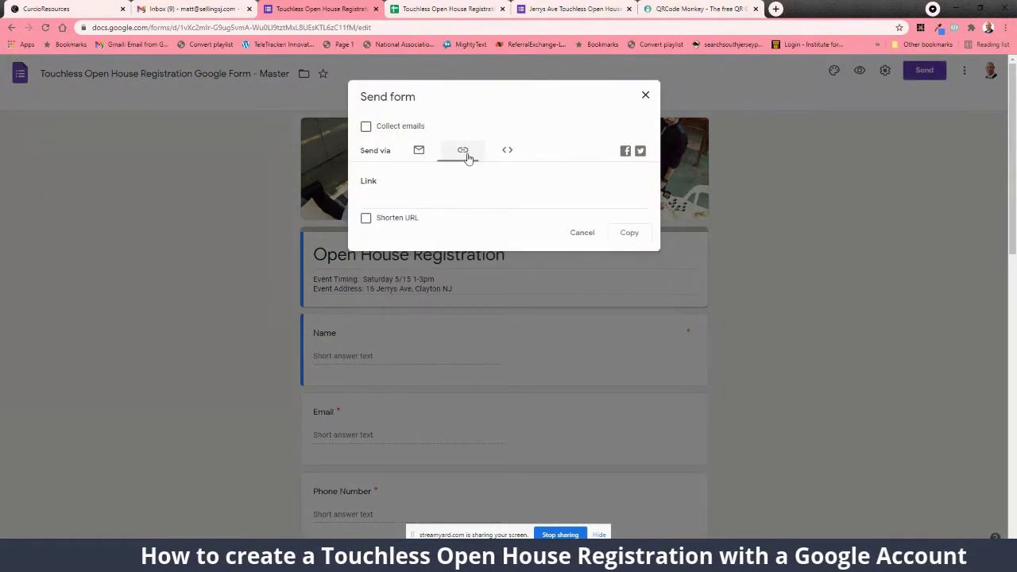
{"action": "left_click", "coordinate": [366, 219]}
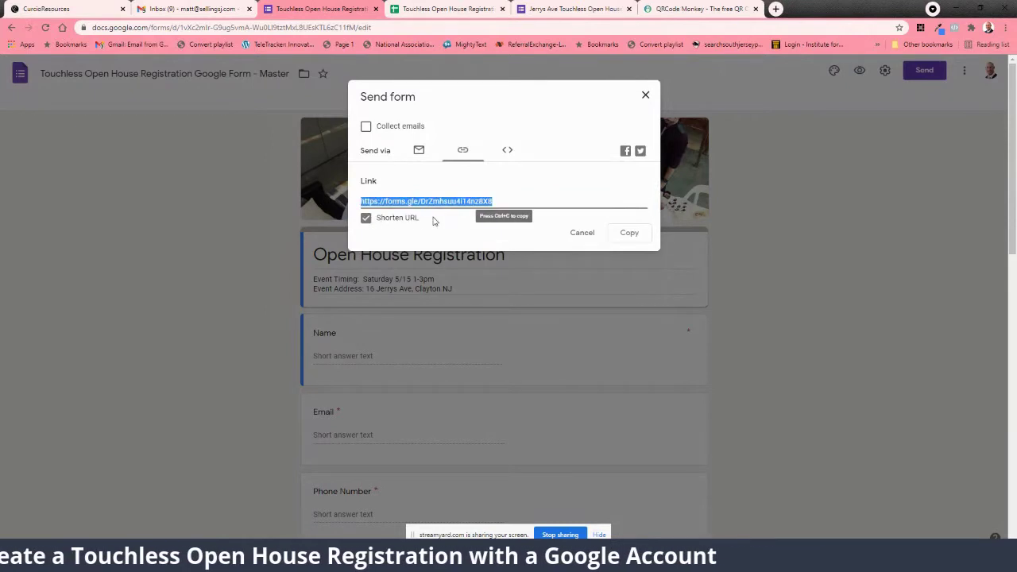
{"action": "left_click", "coordinate": [776, 8]}
Step: Open the pasted form link and enter test Name, Email and Phone Number answers
{"action": "left_click", "coordinate": [755, 28]}
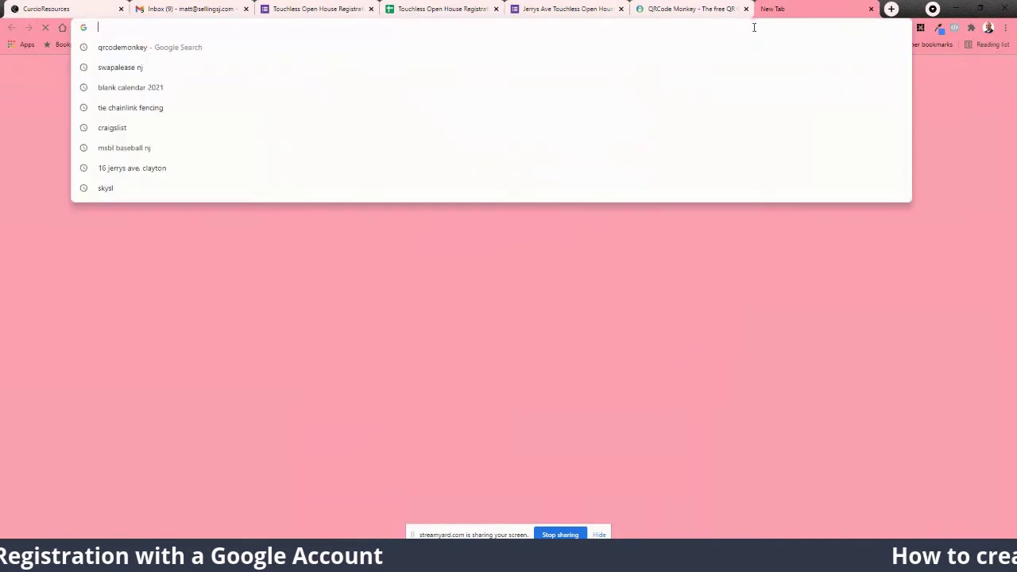
{"action": "type", "text": "https://forms.gle/DrZmhsuu4i14nz8X8"}
{"action": "key", "text": "Return"}
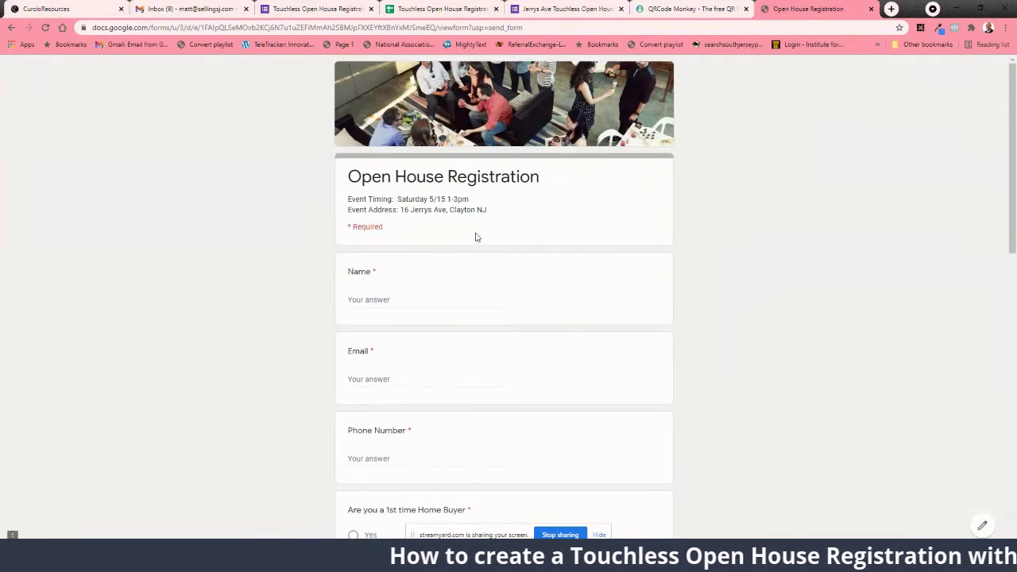
{"action": "left_click", "coordinate": [388, 300]}
{"action": "type", "text": "Matt Test"}
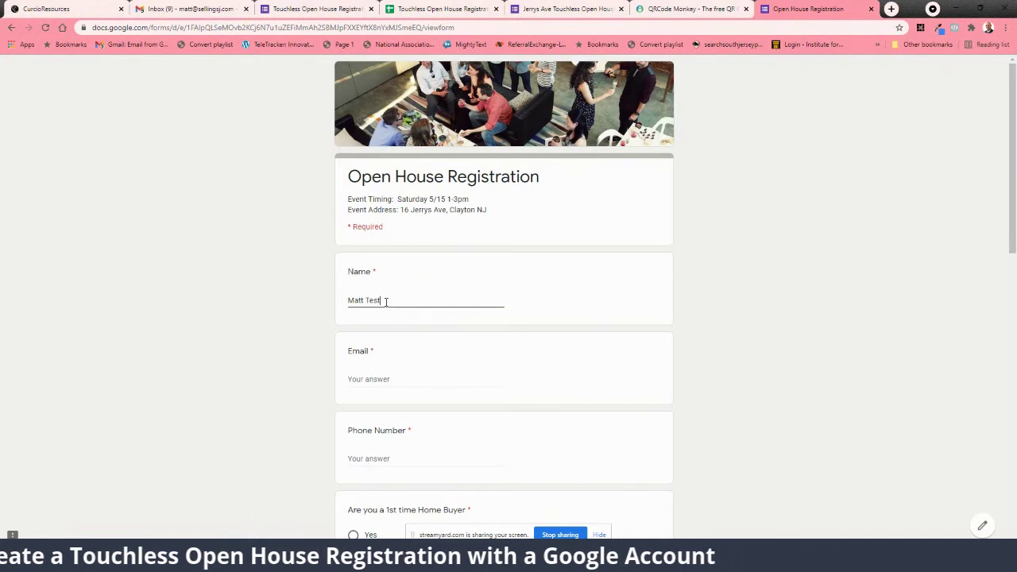
{"action": "key", "text": "Tab"}
{"action": "type", "text": "Te"}
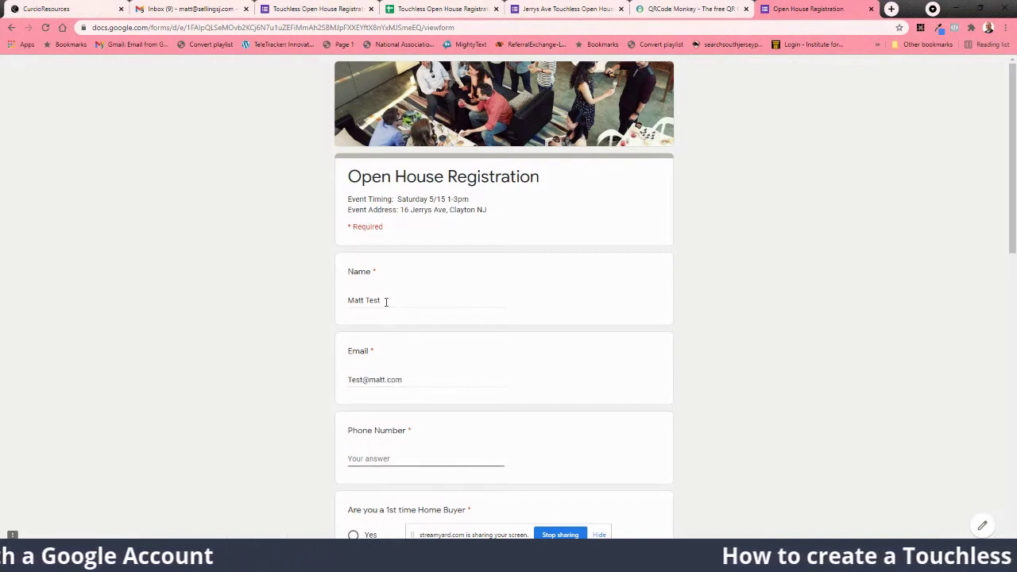
{"action": "type", "text": "856-555-"}
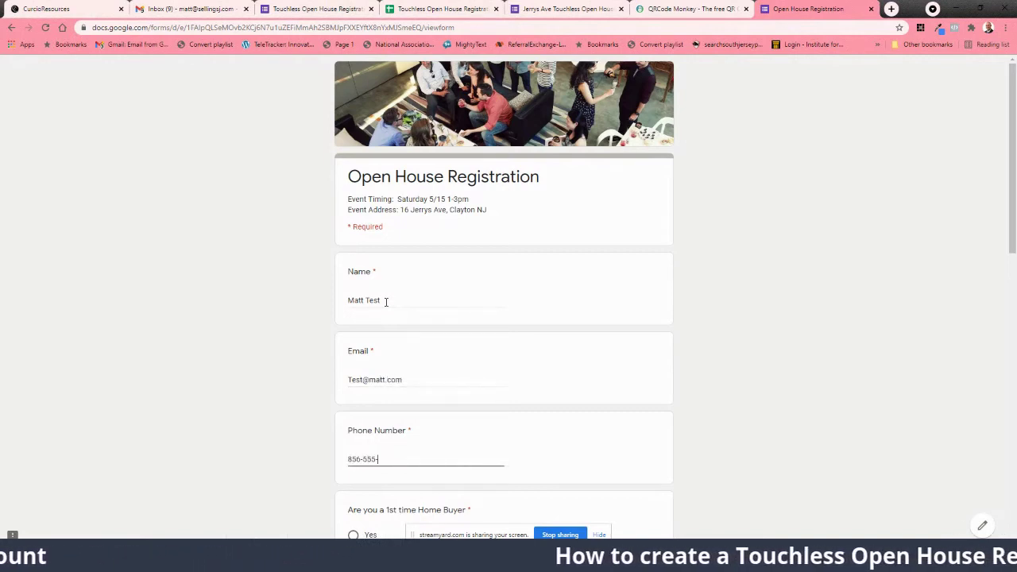
{"action": "left_click", "coordinate": [382, 312]}
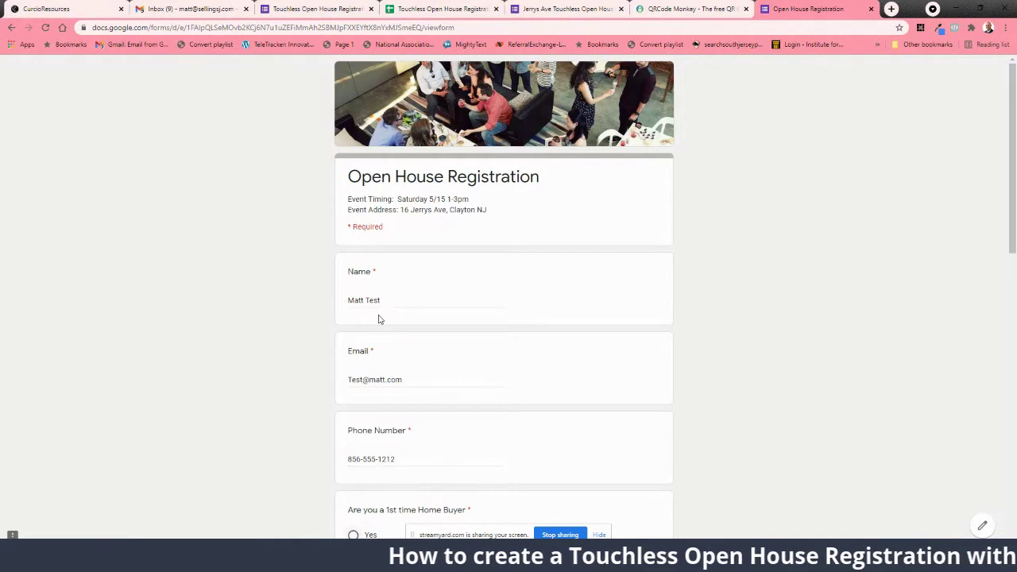
Step: Answer Yes to first-time buyer, 0-1 months, Yes to selling first, and 'n' for agent
{"action": "scroll", "coordinate": [383, 313], "scroll_direction": "down", "scroll_amount": 3}
{"action": "left_click", "coordinate": [353, 272]}
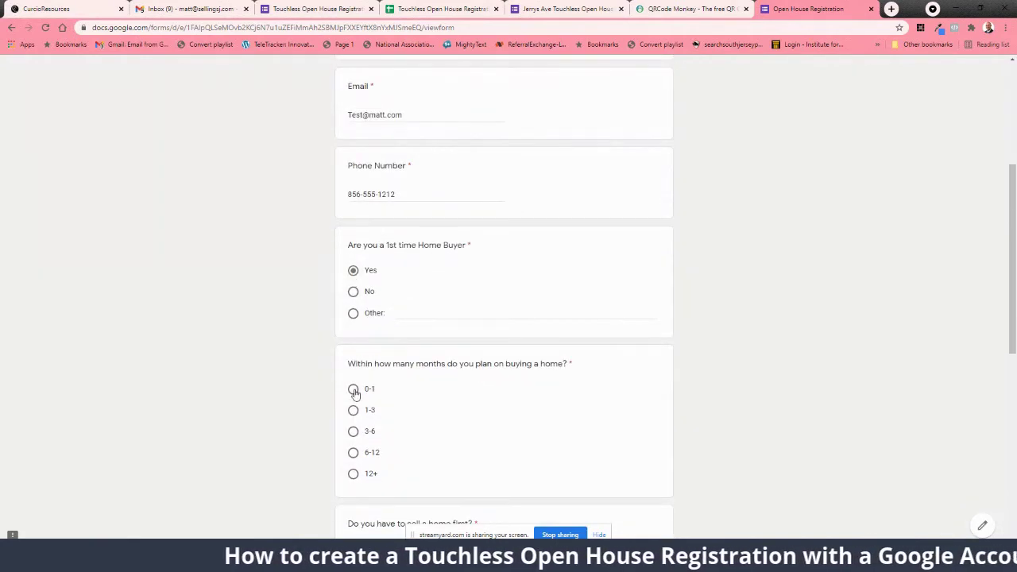
{"action": "left_click", "coordinate": [354, 391]}
{"action": "scroll", "coordinate": [365, 422], "scroll_direction": "down", "scroll_amount": 3}
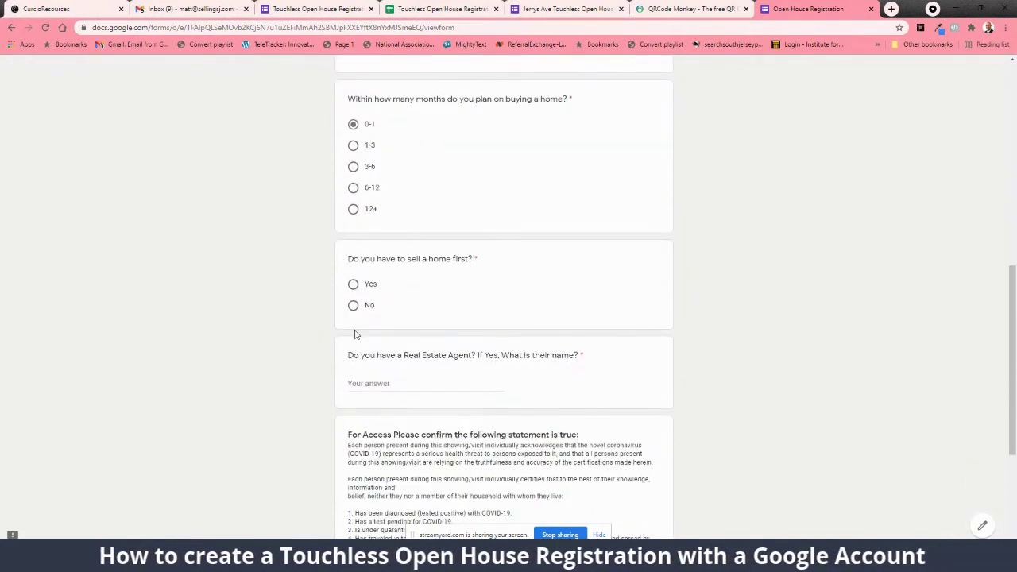
{"action": "left_click", "coordinate": [354, 285]}
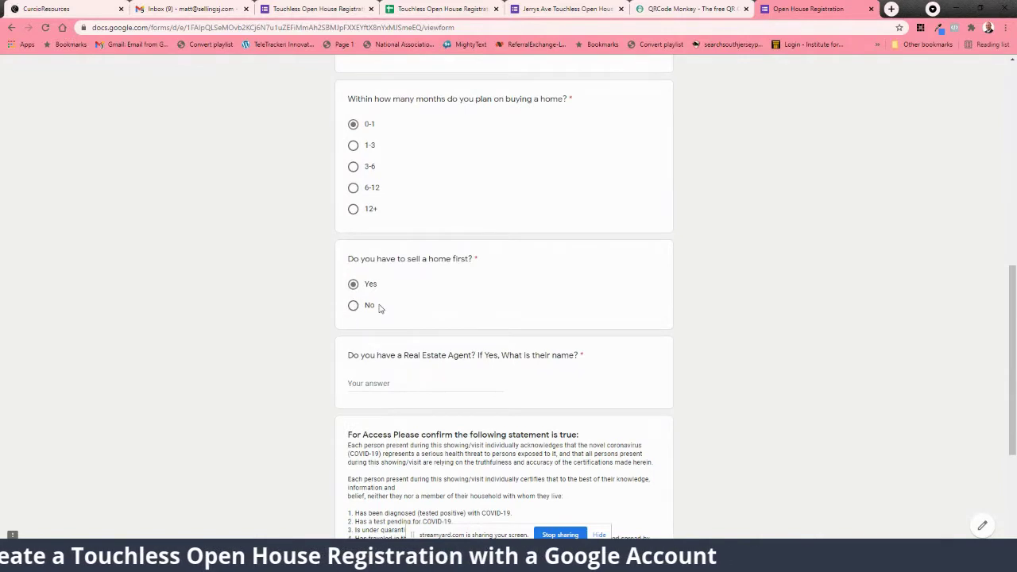
{"action": "scroll", "coordinate": [379, 309], "scroll_direction": "down", "scroll_amount": 1}
{"action": "left_click", "coordinate": [383, 278]}
{"action": "type", "text": "no"}
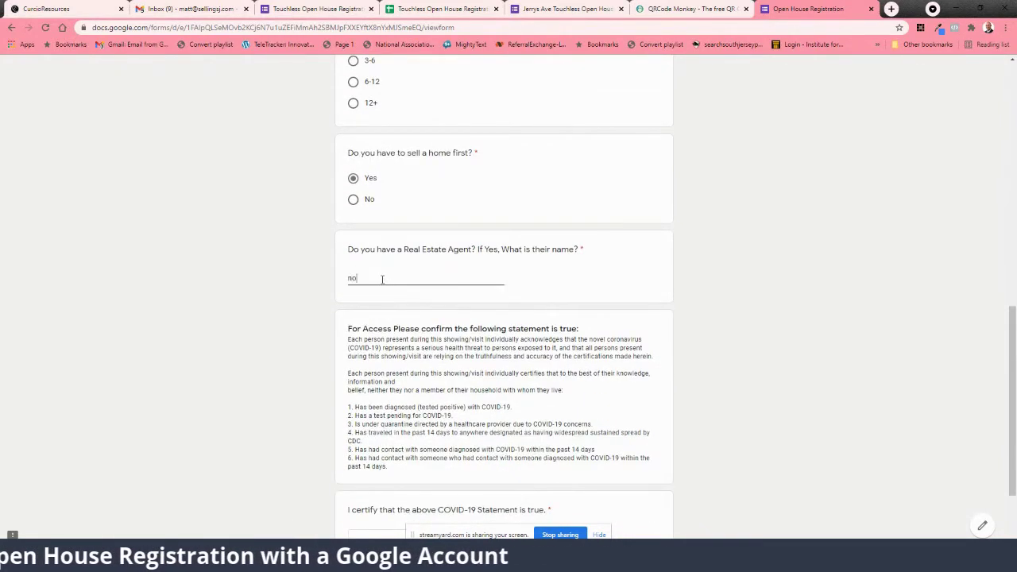
Step: Certify the COVID-19 statement as TRUE and submit the test registration
{"action": "scroll", "coordinate": [384, 310], "scroll_direction": "down", "scroll_amount": 2}
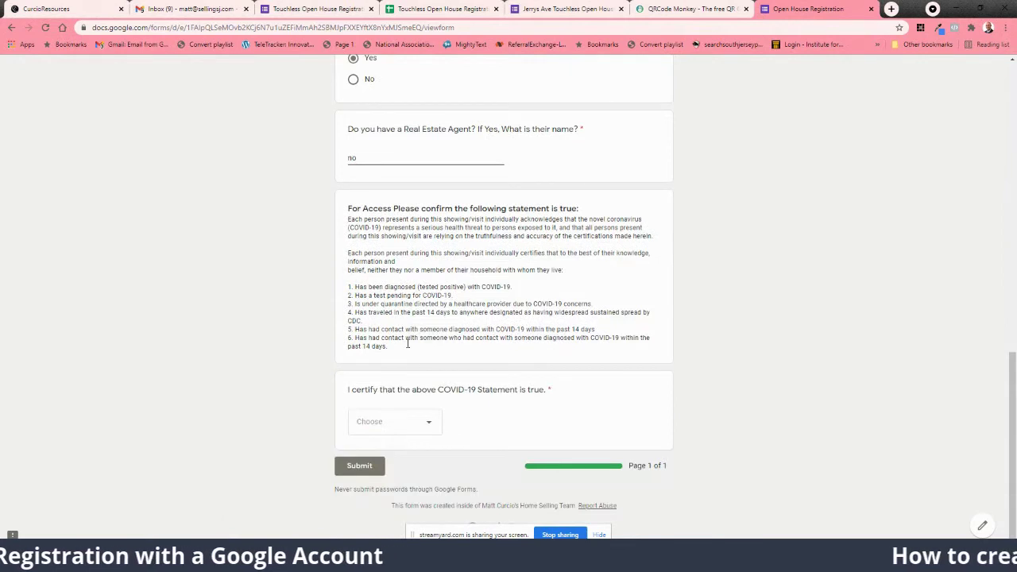
{"action": "left_click", "coordinate": [433, 430]}
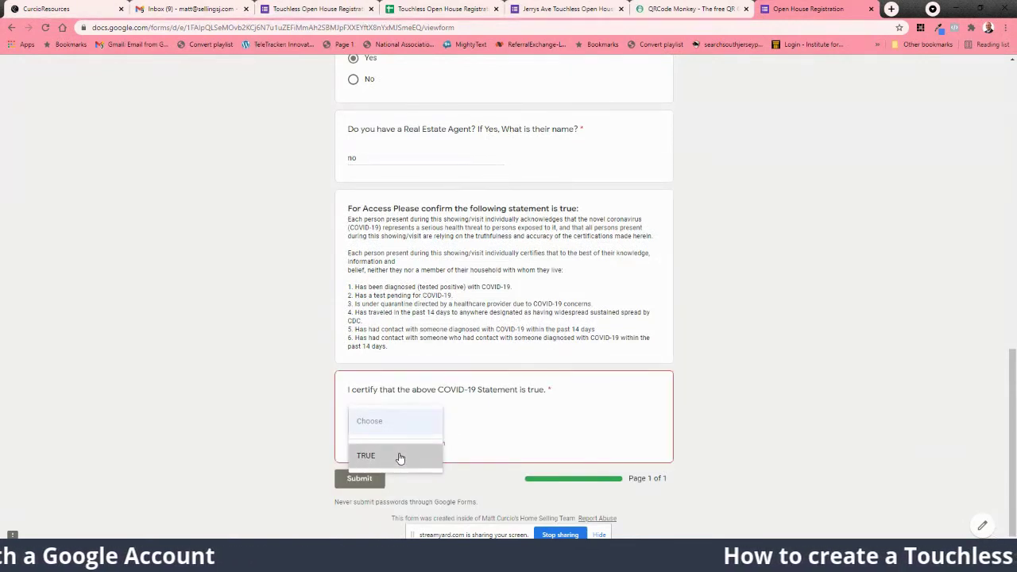
{"action": "left_click", "coordinate": [402, 457]}
{"action": "left_click", "coordinate": [368, 472]}
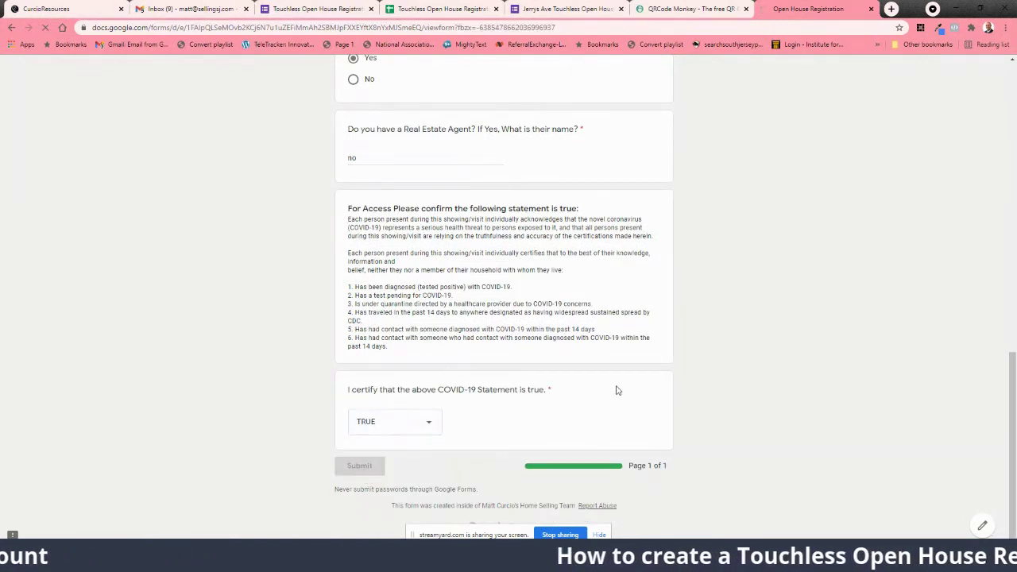
{"action": "left_click", "coordinate": [437, 9]}
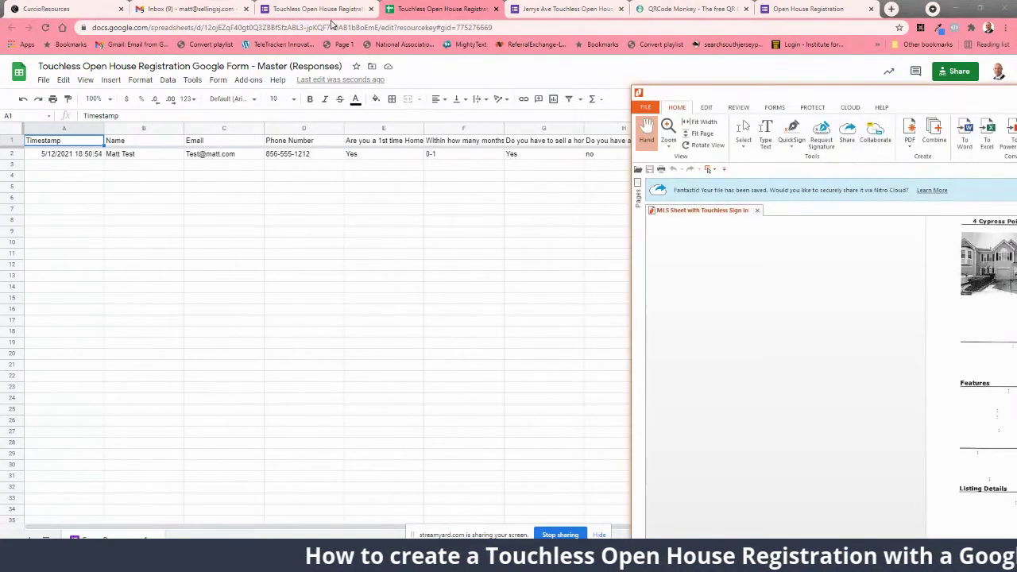
Step: Check the test registration in row 2 of the responses sheet, then go back to the confirmation tab
{"action": "scroll", "coordinate": [339, 213], "scroll_direction": "down", "scroll_amount": 2}
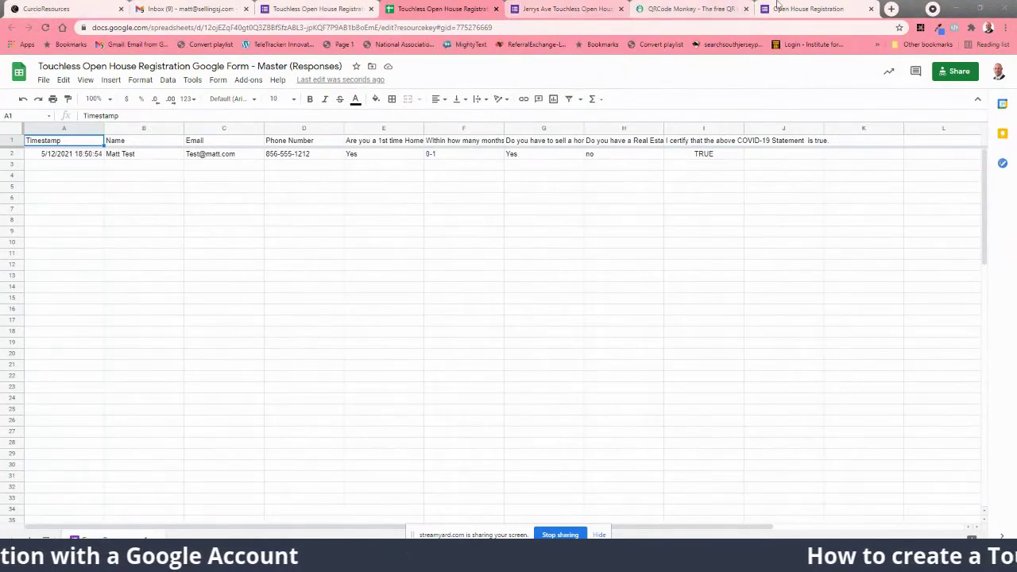
{"action": "left_click", "coordinate": [815, 10]}
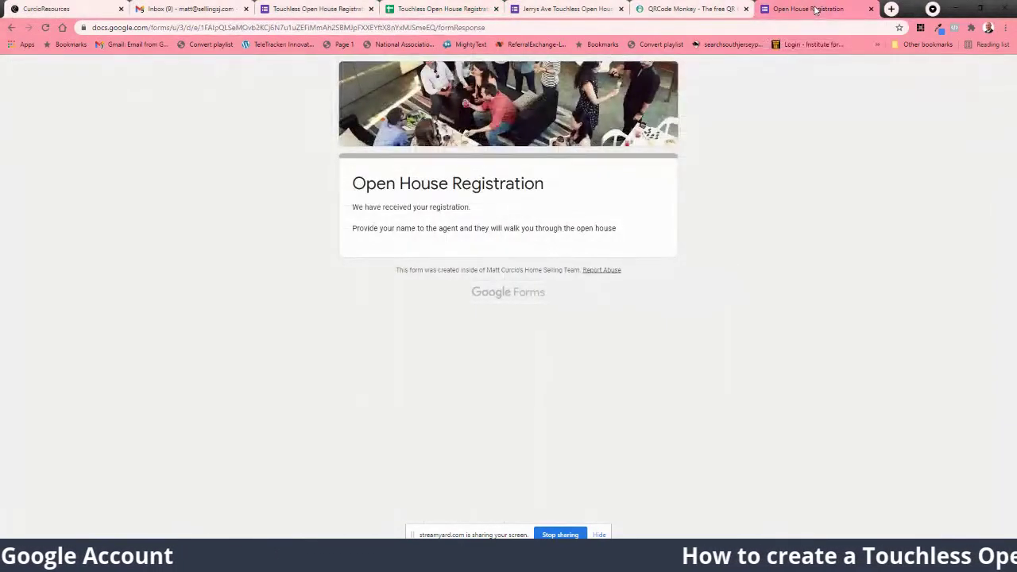
{"action": "left_click", "coordinate": [872, 10]}
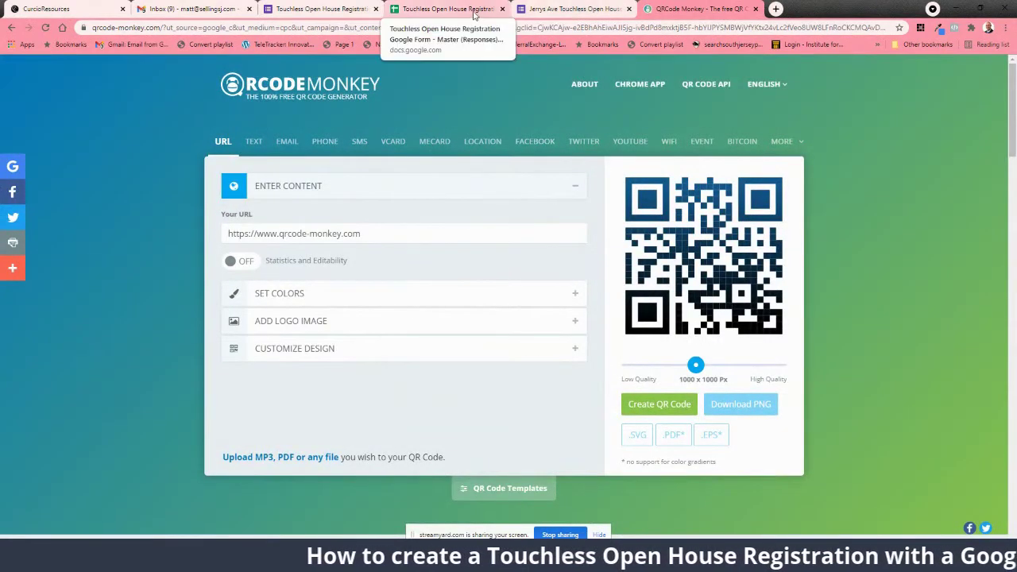
{"action": "left_click", "coordinate": [324, 11]}
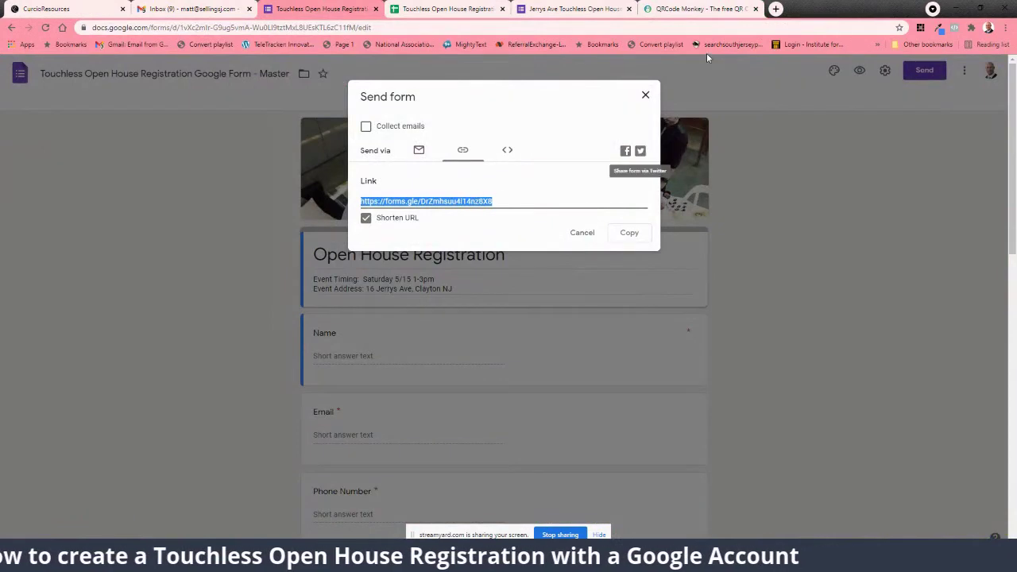
{"action": "left_click", "coordinate": [696, 9]}
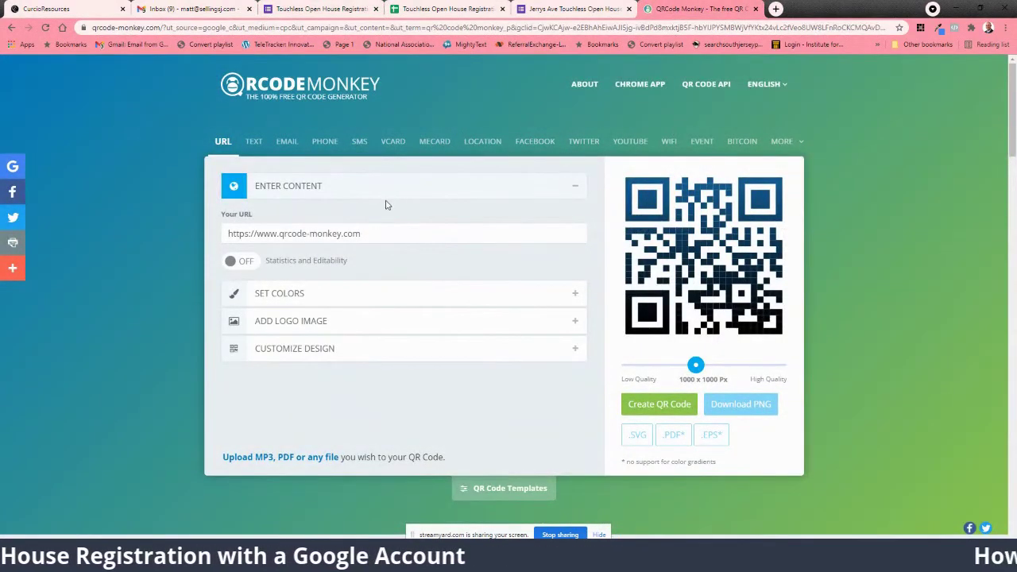
{"action": "left_click", "coordinate": [386, 235]}
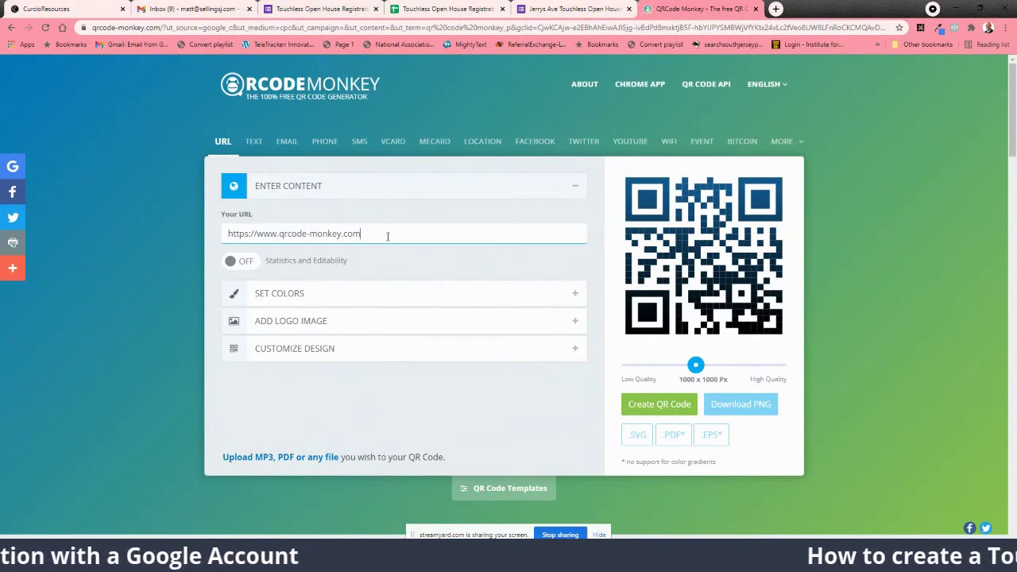
{"action": "key", "text": "ctrl+a"}
{"action": "type", "text": "https://forms.gle/DrZmhsuu4i14nz8X8"}
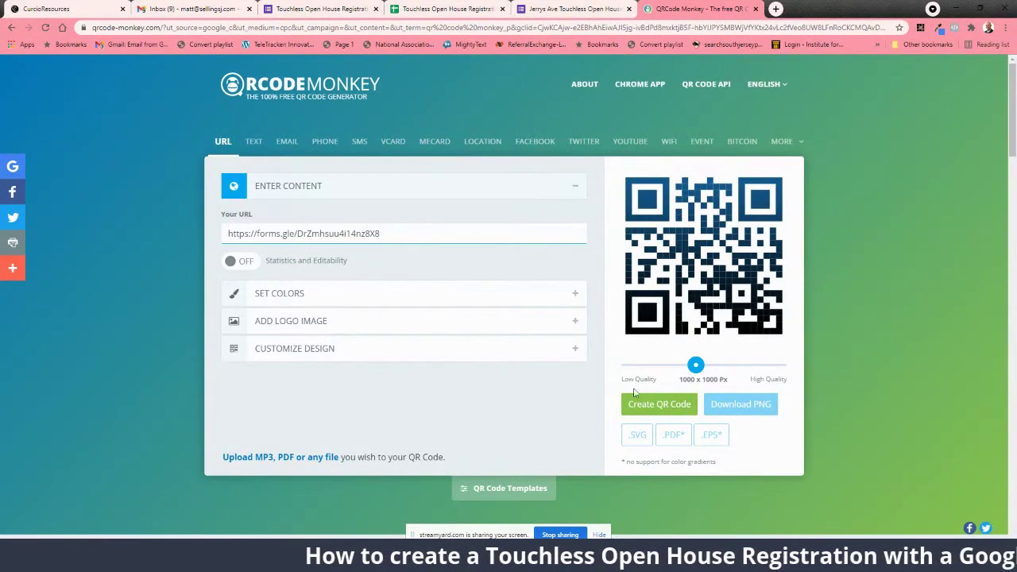
{"action": "left_click", "coordinate": [661, 405]}
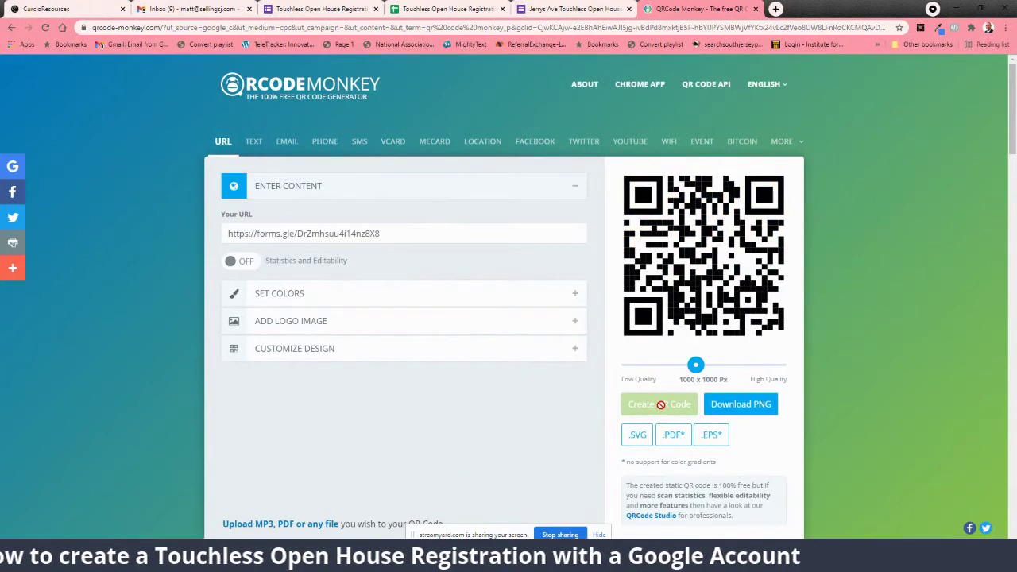
Step: Save the QR code PNG as 'qr-code - test reg' in the Drive Downloads folder
{"action": "left_click", "coordinate": [740, 405]}
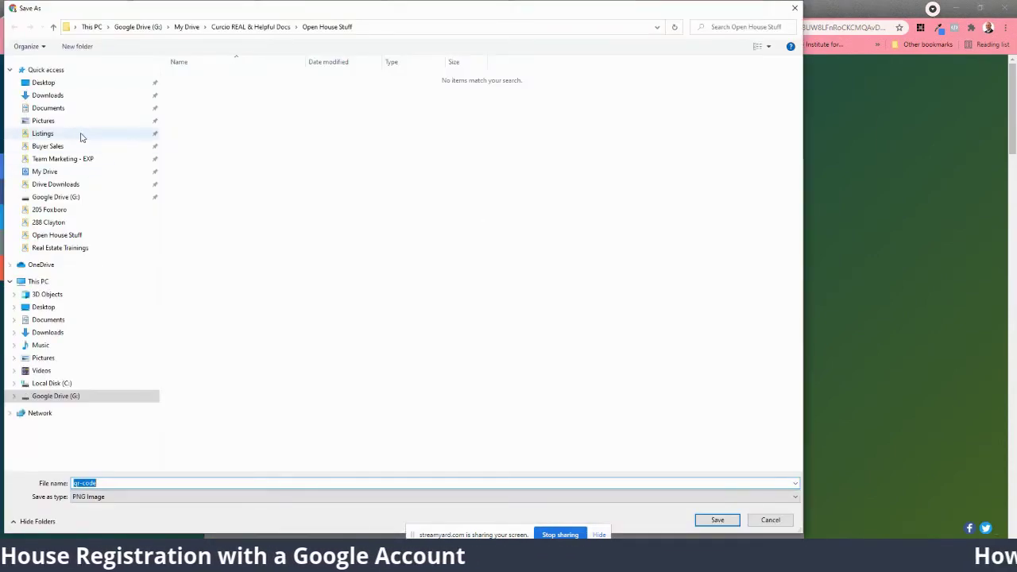
{"action": "mouse_move", "coordinate": [62, 159]}
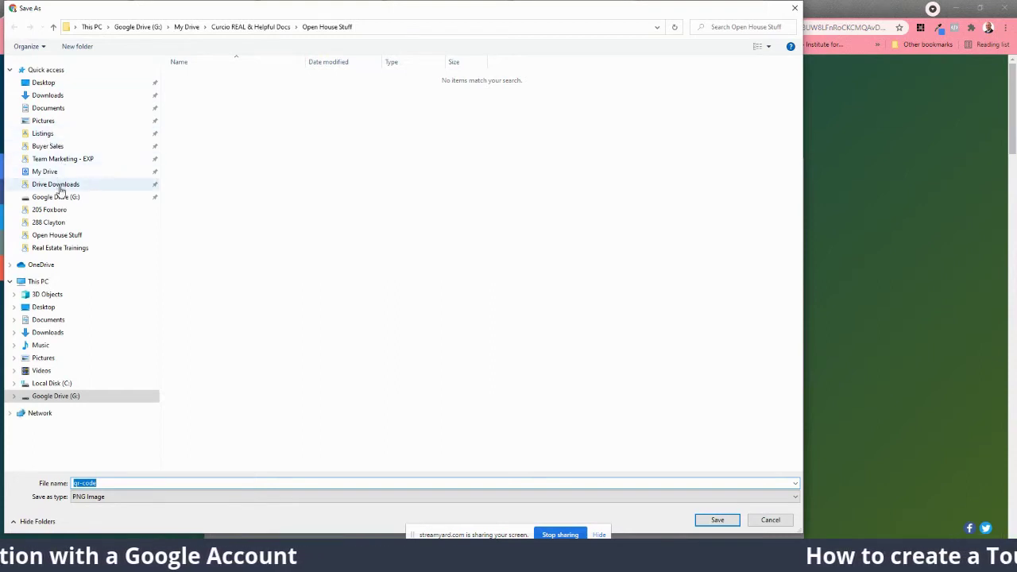
{"action": "left_click", "coordinate": [57, 185]}
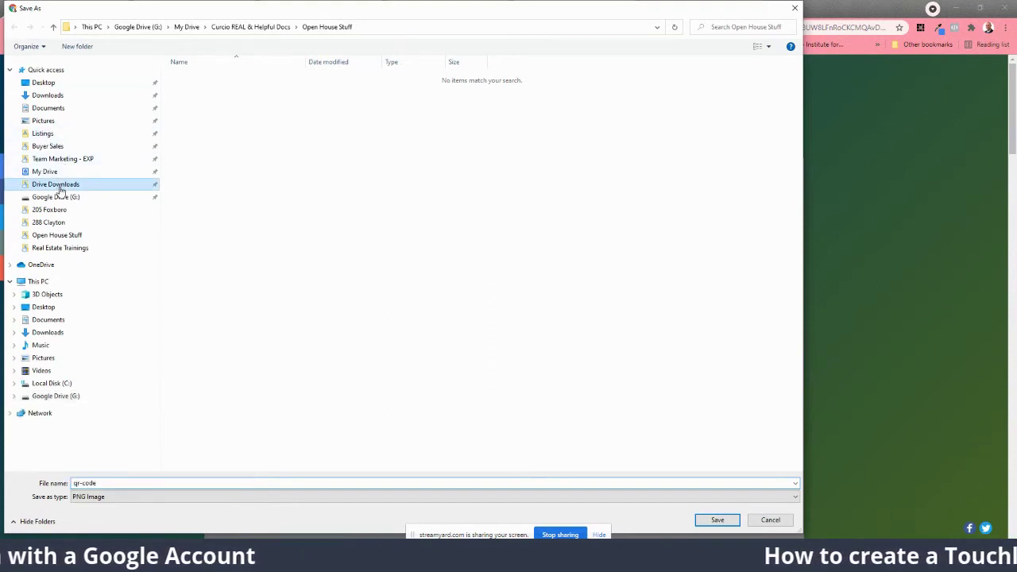
{"action": "left_click", "coordinate": [134, 484]}
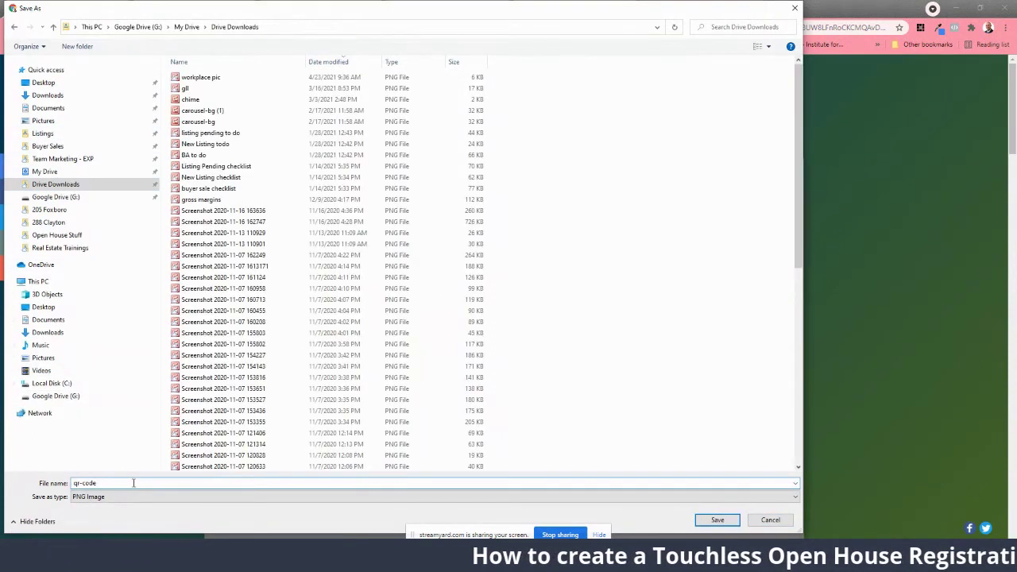
{"action": "type", "text": "- test"}
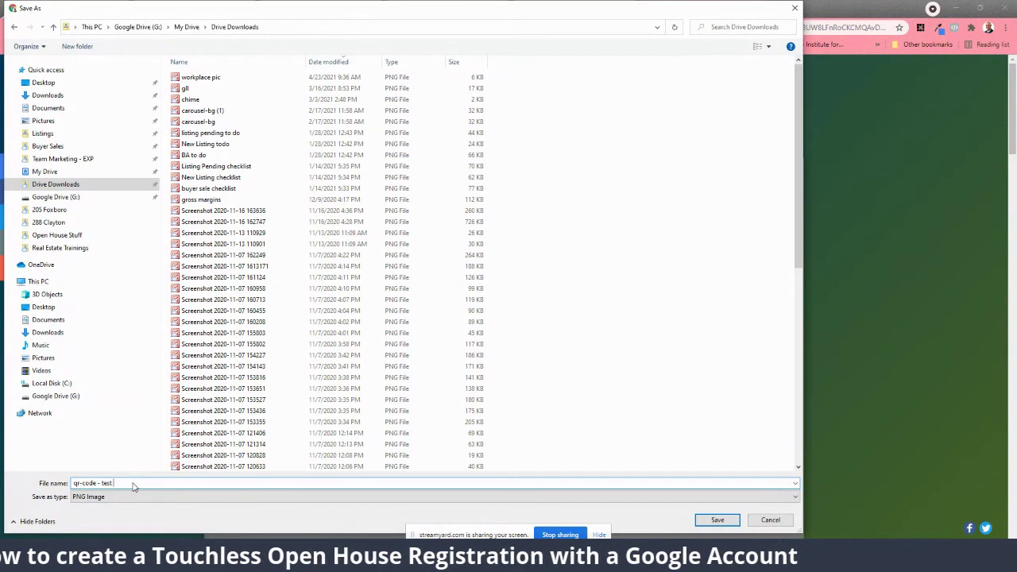
{"action": "type", "text": " reg"}
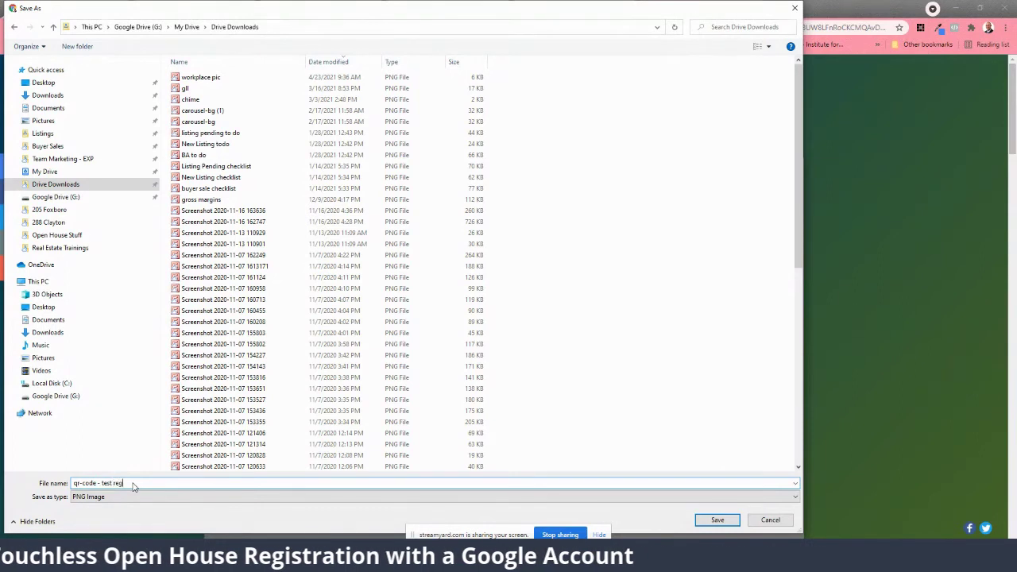
{"action": "left_click", "coordinate": [715, 521]}
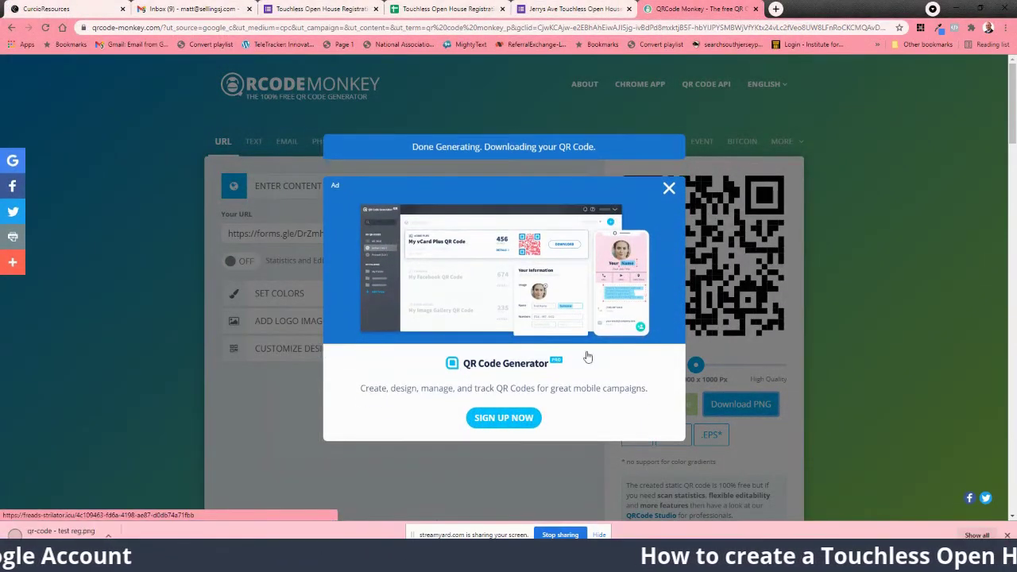
Step: Close the finished download's options and dismiss the advertisement pop-up
{"action": "left_click", "coordinate": [112, 535]}
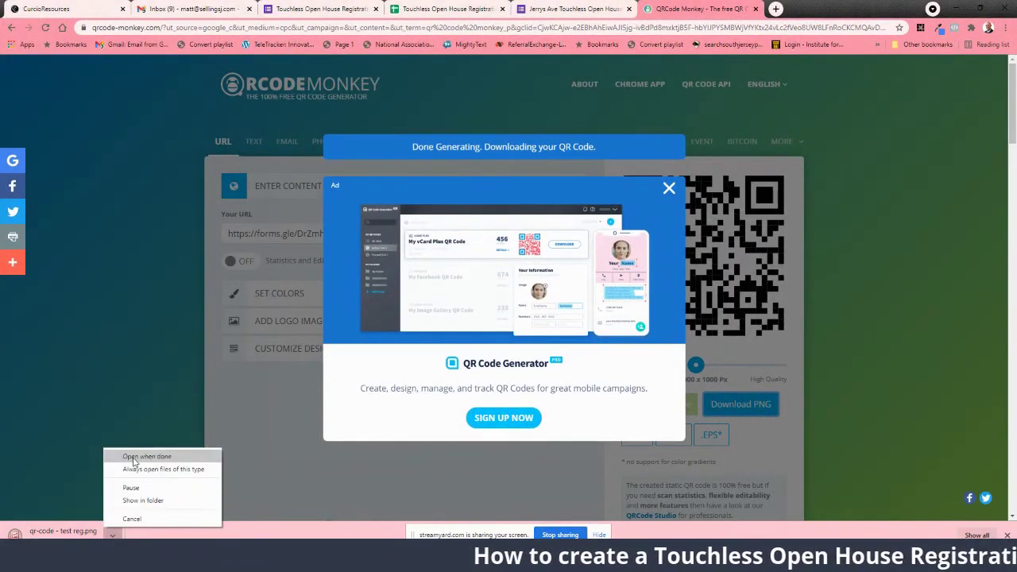
{"action": "left_click", "coordinate": [134, 459]}
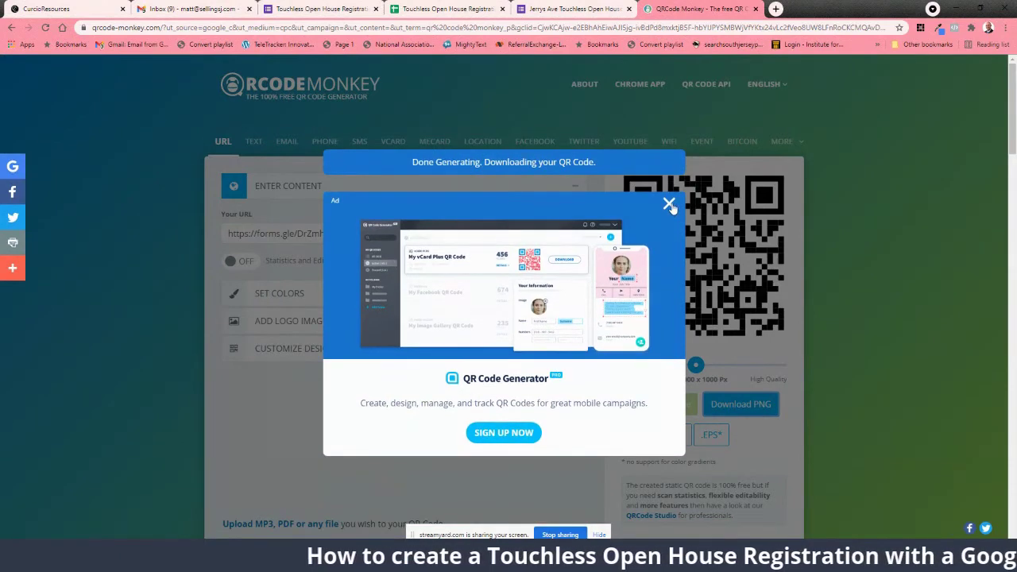
{"action": "left_click", "coordinate": [670, 205]}
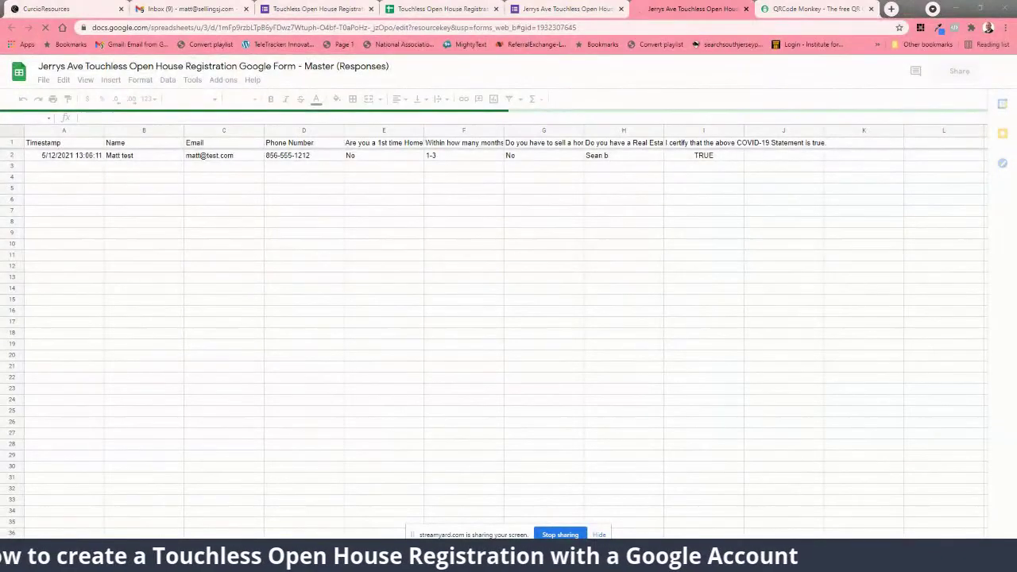
Step: Switch to the Jerrys Ave form's responses summary to see the one test response
{"action": "left_click", "coordinate": [566, 9]}
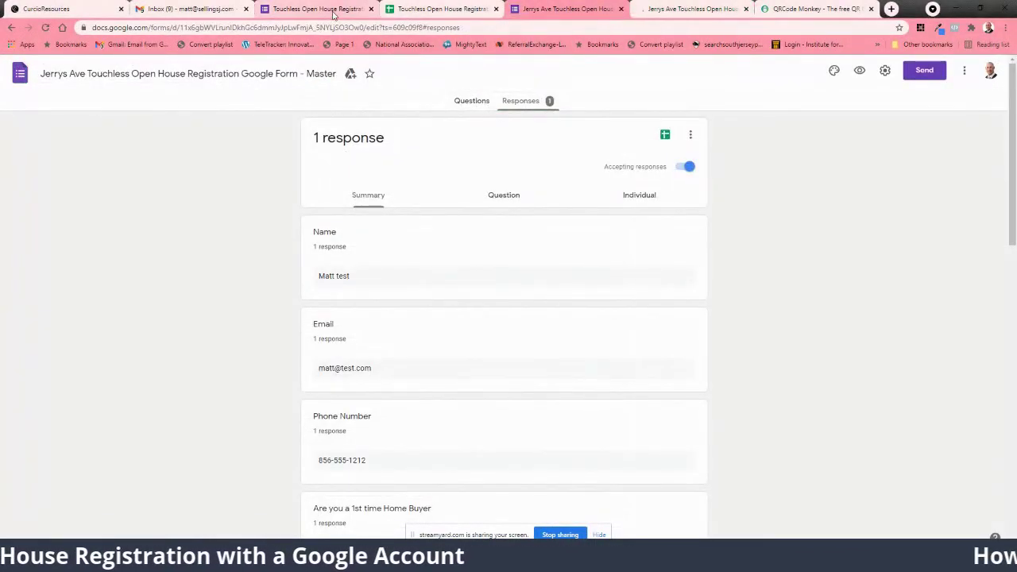
{"action": "left_click", "coordinate": [468, 103]}
{"action": "left_click", "coordinate": [512, 103]}
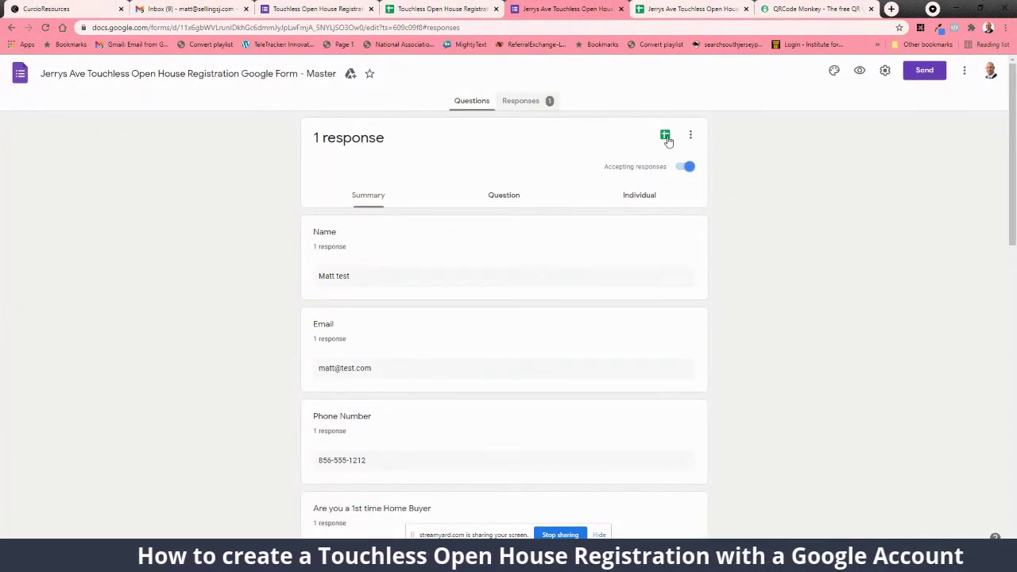
{"action": "left_click", "coordinate": [671, 12]}
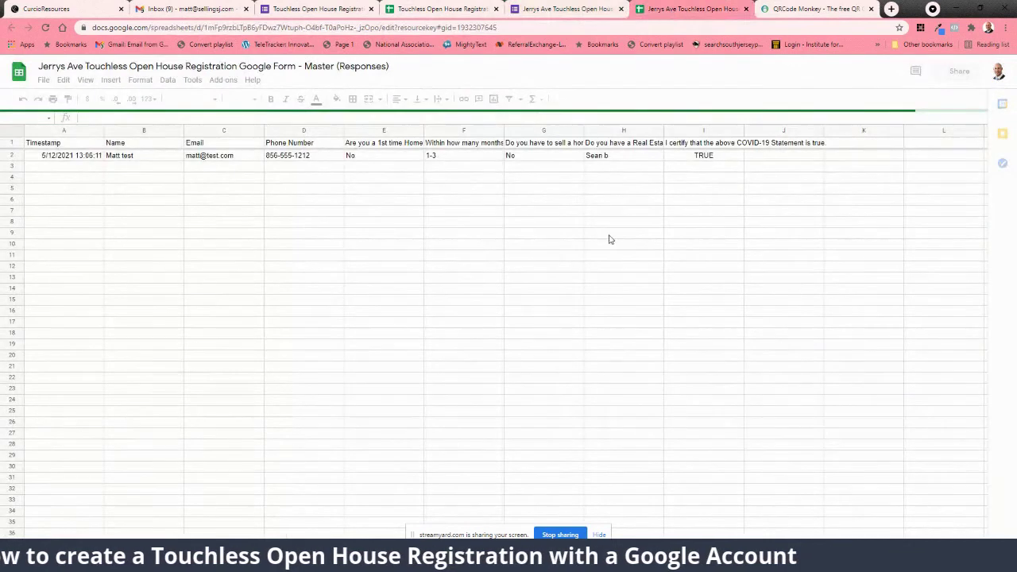